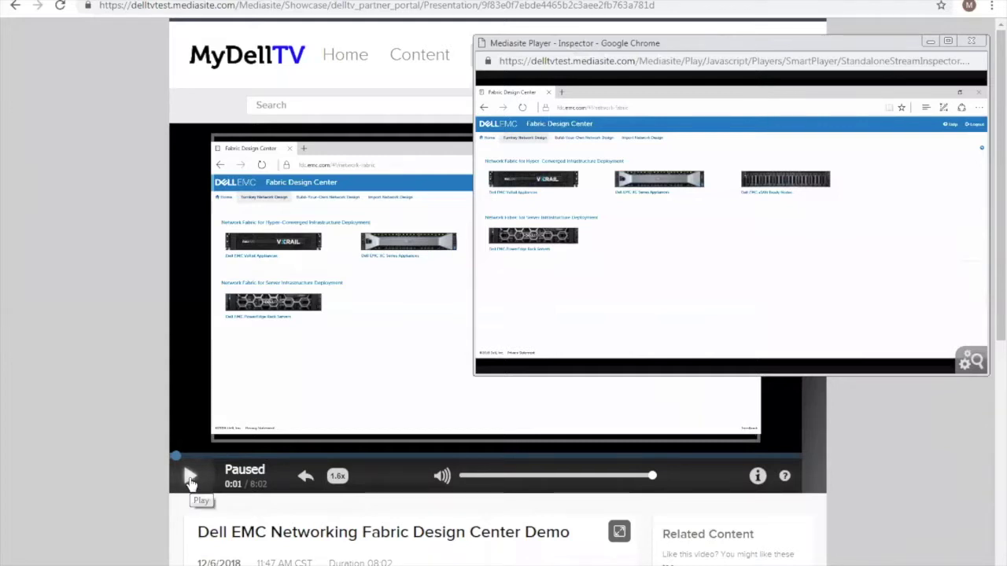
Step: Start playing the Fabric Design Center demo video and open its stream in a separate, maximized window
click(191, 483)
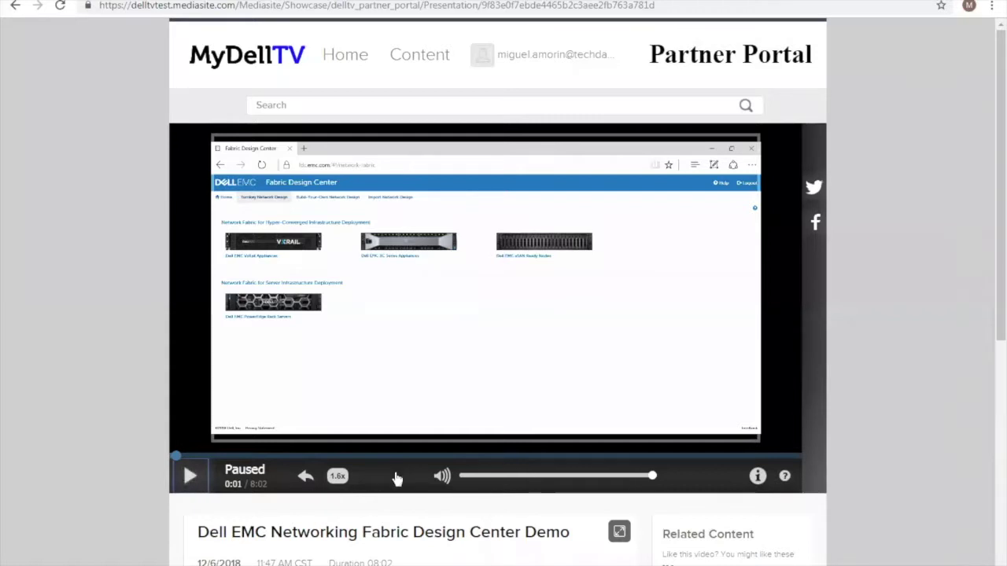
click(189, 476)
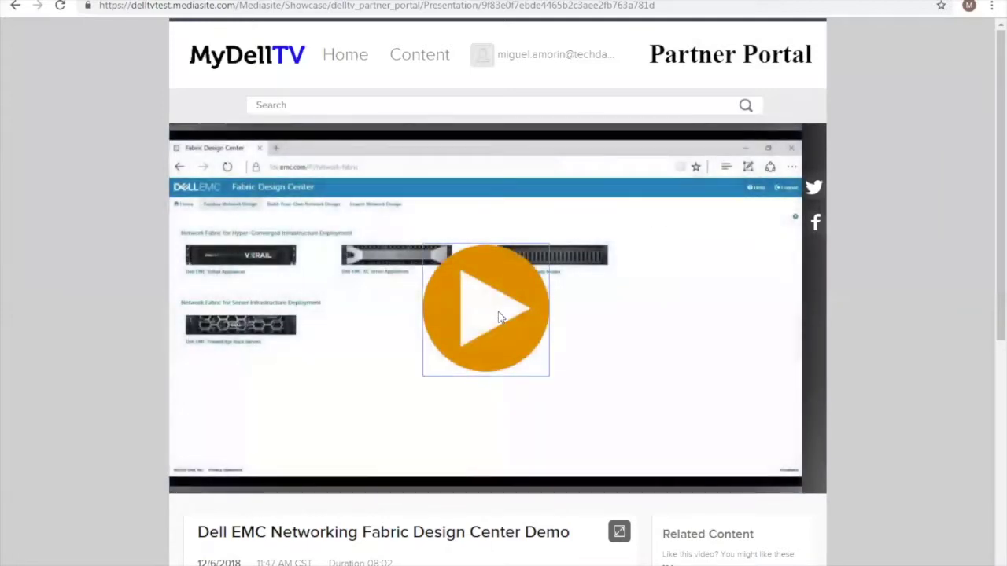
click(498, 316)
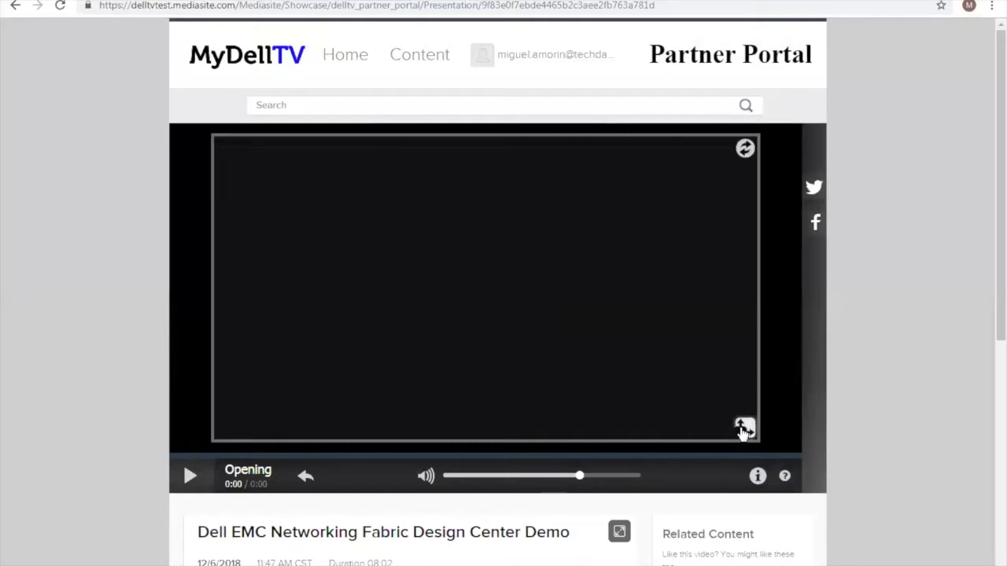
click(189, 477)
click(337, 476)
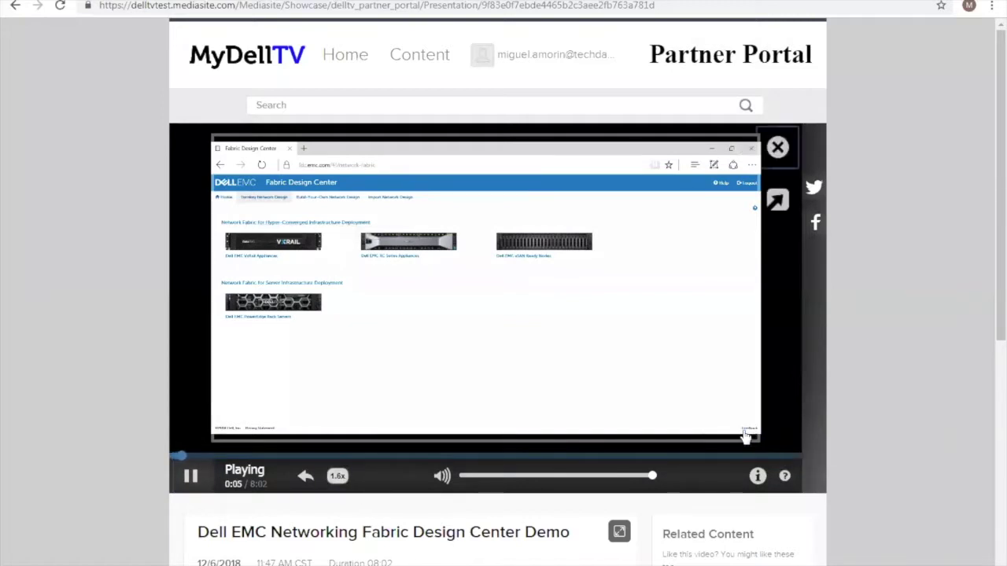
click(776, 200)
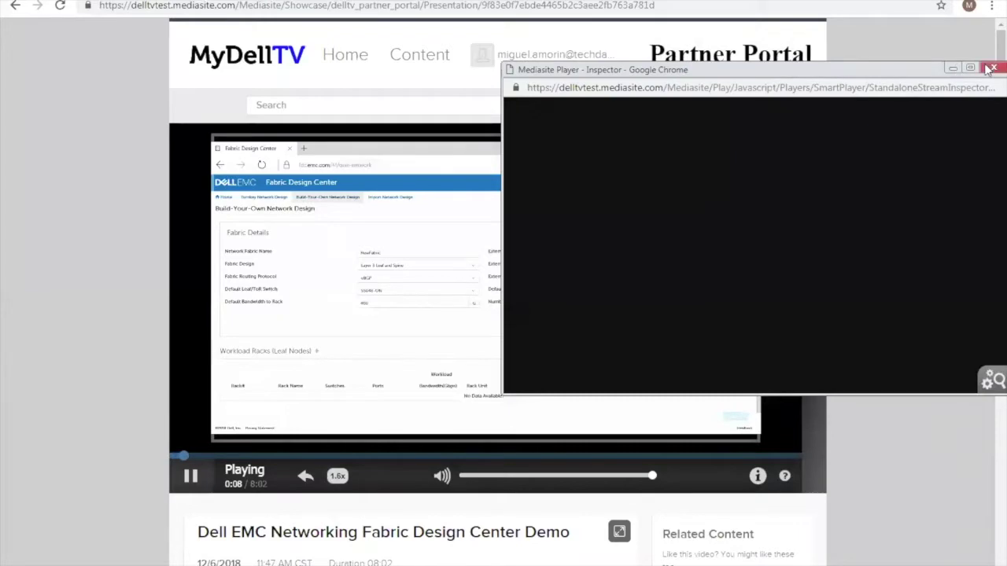
click(969, 68)
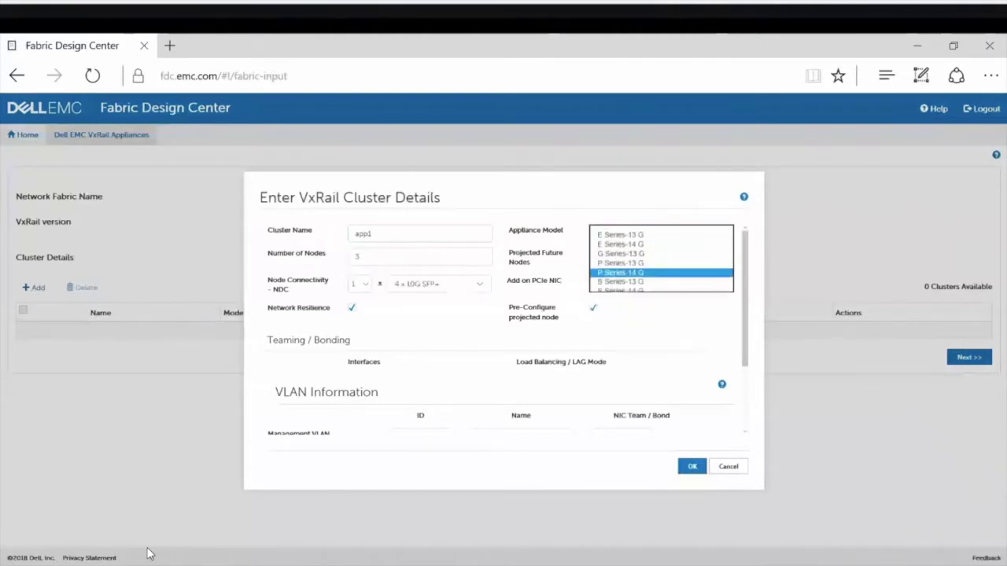
Step: Set the number of nodes to 8 and the projected future nodes to 4 for the app1 cluster
text(8)
key(Tab)
text(4)
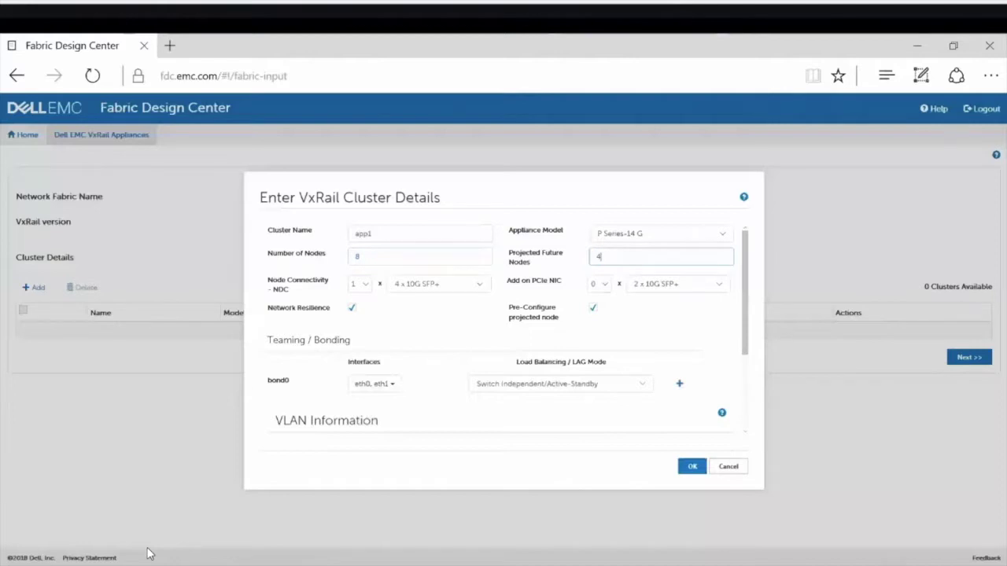
Step: Choose 4 x 10G SFP+ as the NDC node connectivity and set the add-on PCIe NIC quantity to 1
key(Tab)
key(Tab)
key(alt+Down)
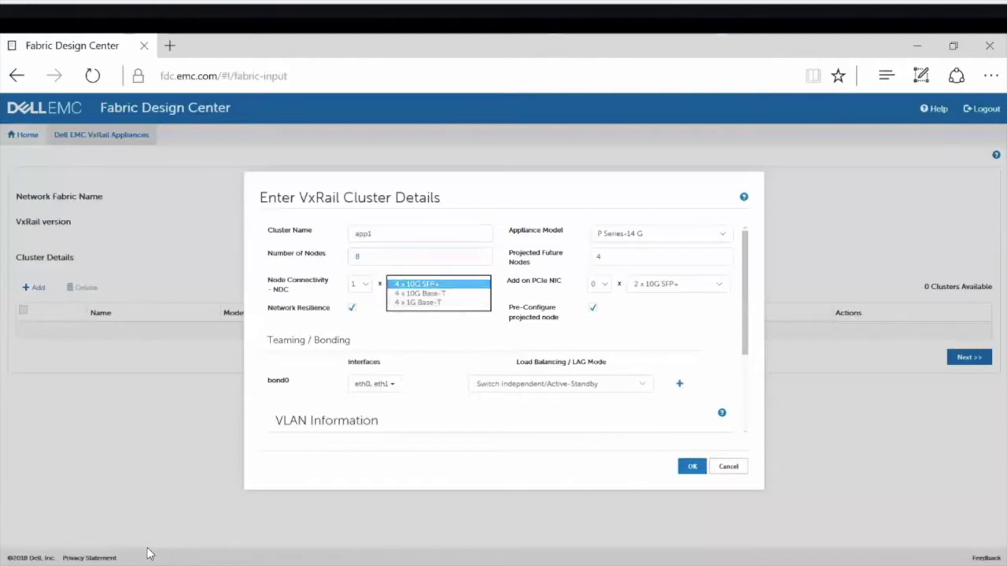
key(Return)
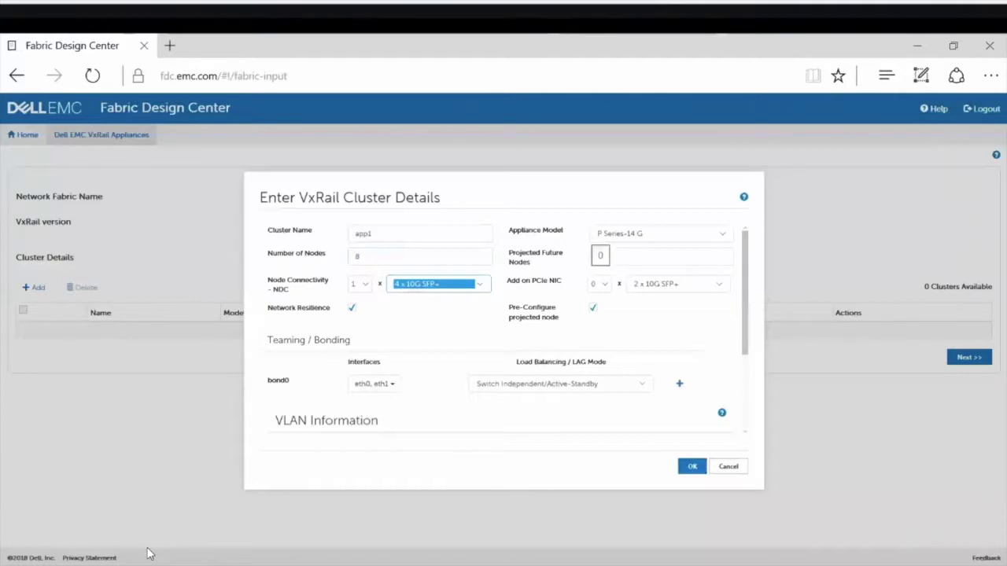
key(Tab)
key(alt+Down)
key(Down)
key(Return)
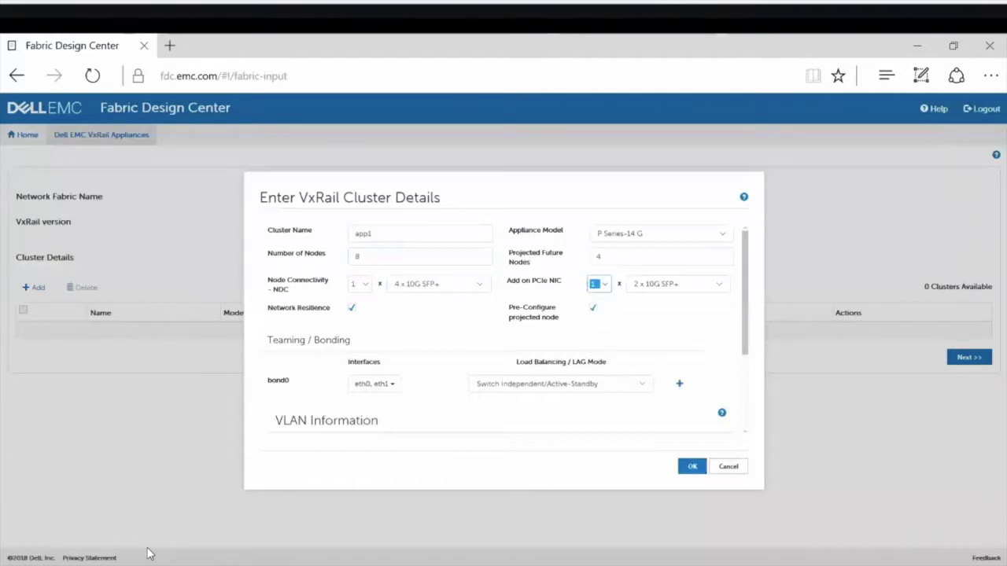
Step: Add the interfaces eth2-NDC1-10G-3 and eth3-NDC1-10G-4 to bond0
key(Tab)
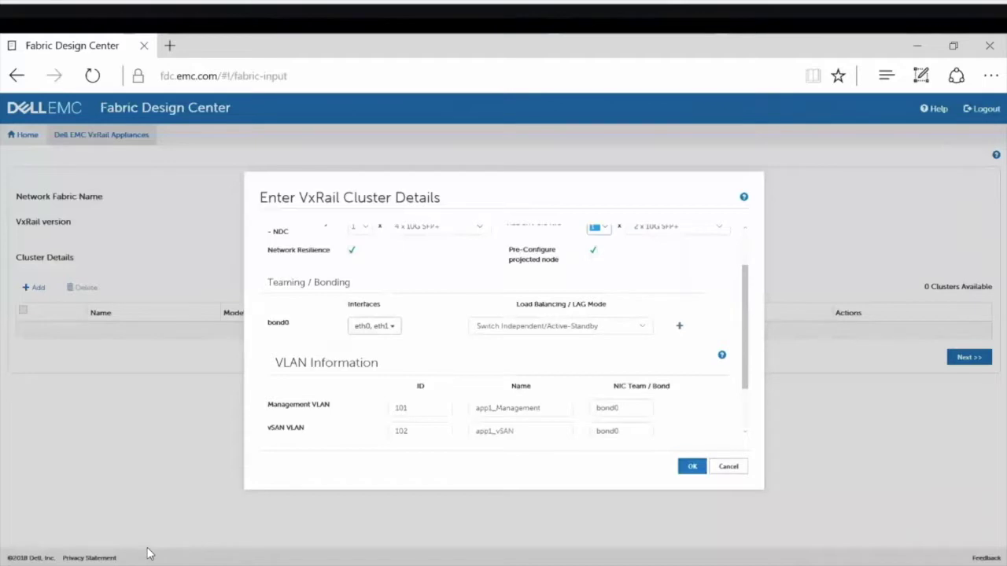
key(Return)
key(Down)
key(Return)
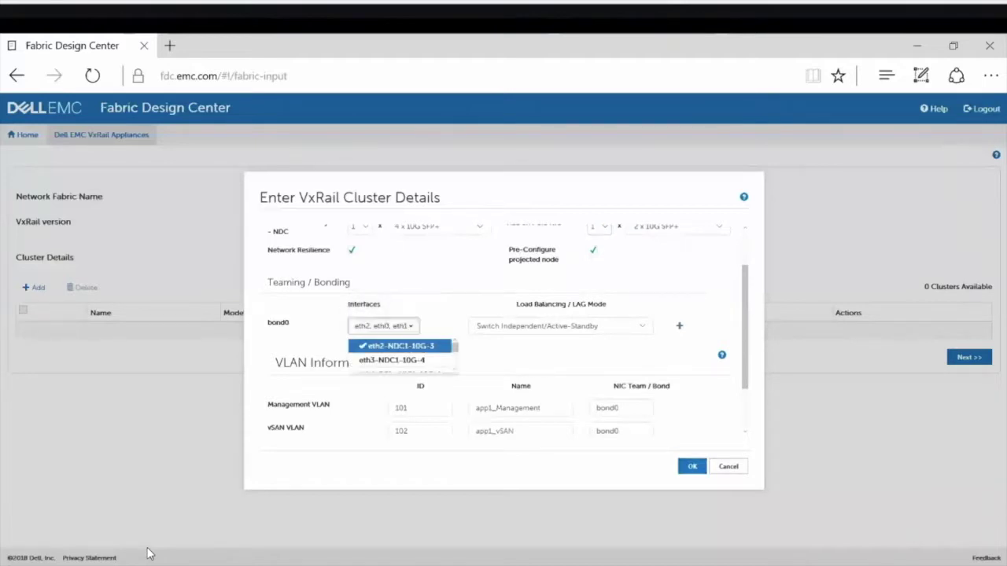
key(Down)
key(space)
key(Tab)
Step: Add a second bond, bond1, and assign the interfaces eth4 and eth5 to it
key(Tab)
key(Return)
key(Tab)
key(Return)
key(Down)
key(space)
key(Down)
key(space)
Step: Set the load balancing mode of bond1 to Switch Dependent - LACP
key(Tab)
key(alt+Down)
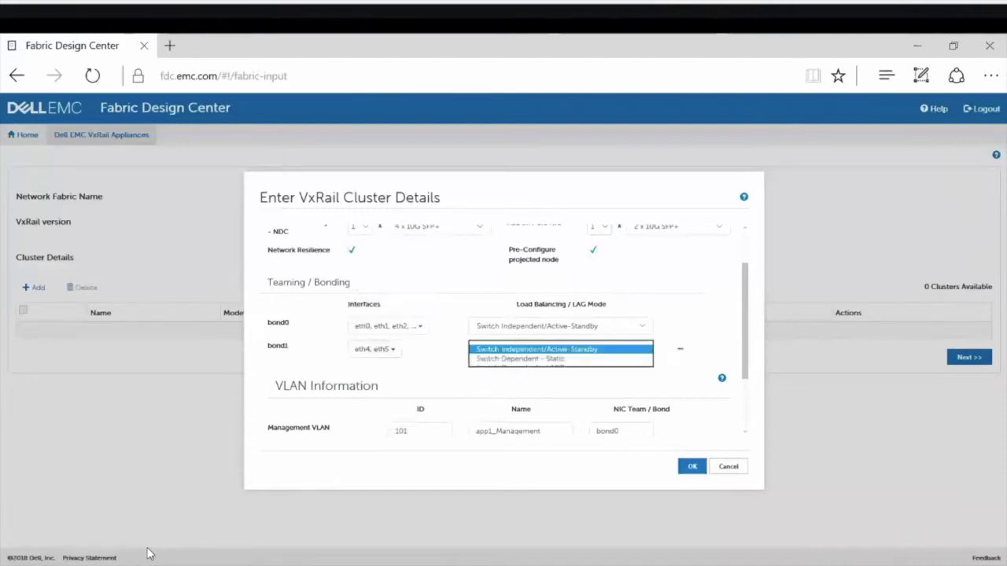
key(Down)
key(Down)
key(Return)
key(Tab)
Step: Set the management VLAN ID to 11 and add a VM network VLAN to the app1 cluster
scroll(503, 330, down, 2)
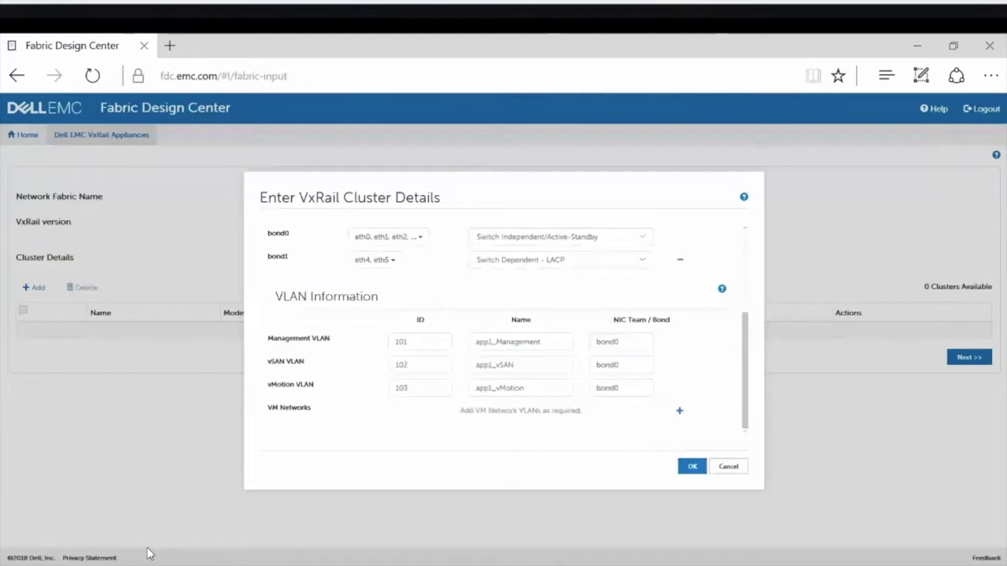
key(Tab)
text(1)
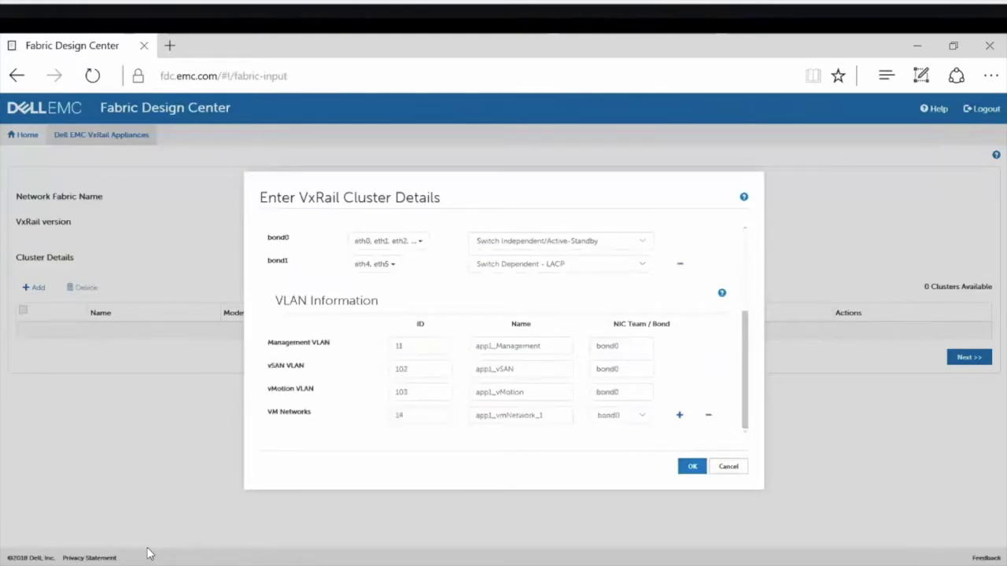
Step: Give the VM network VLAN the ID 51 and the name vdi, and save the app1 cluster details
key(Tab)
text(51)
key(Tab)
key(Tab)
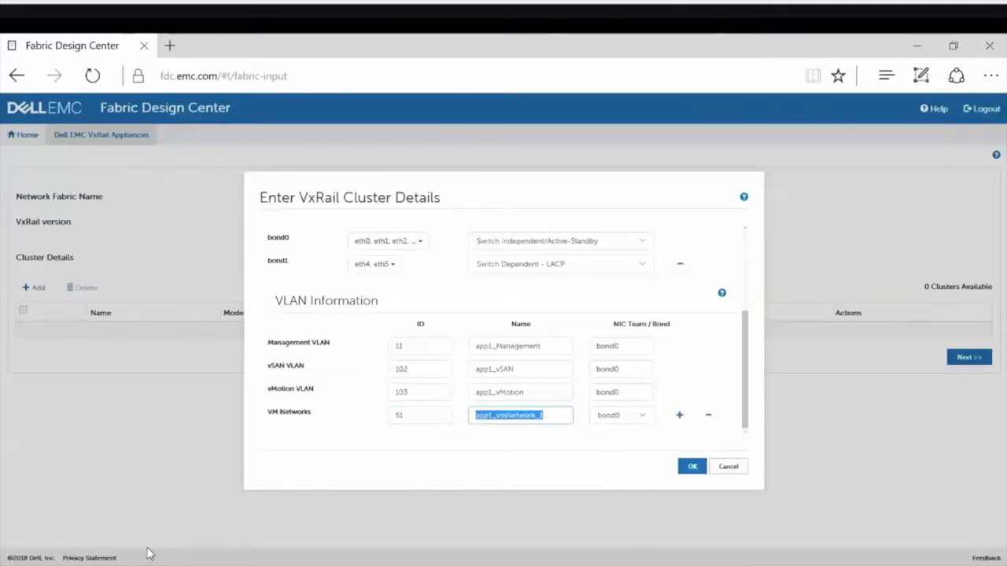
text(vdi)
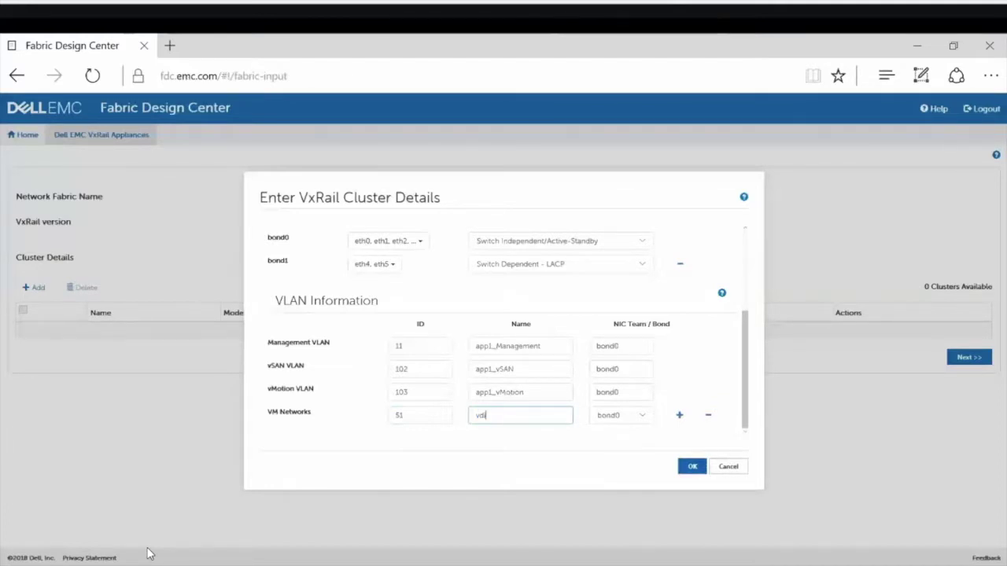
key(Return)
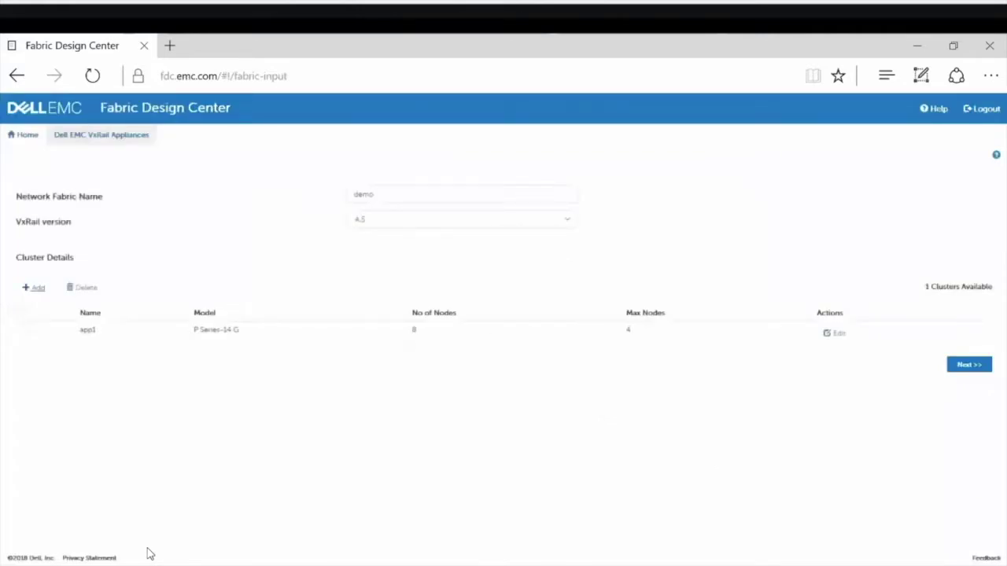
Step: Add a second cluster, VxRail_2, with appliance model S Series-14 G and default VLANs, and proceed to the generated fabric design
click(37, 288)
click(661, 234)
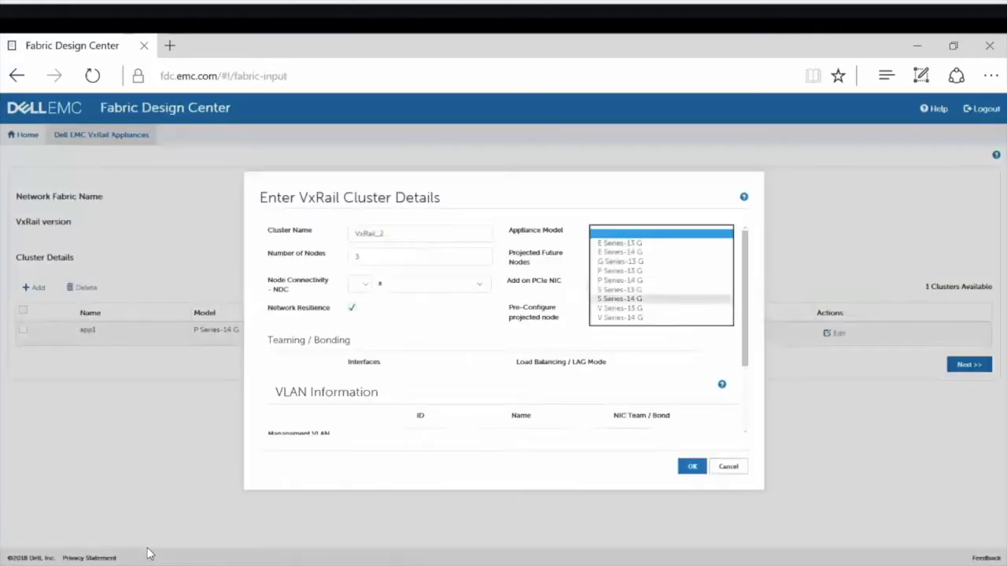
click(629, 299)
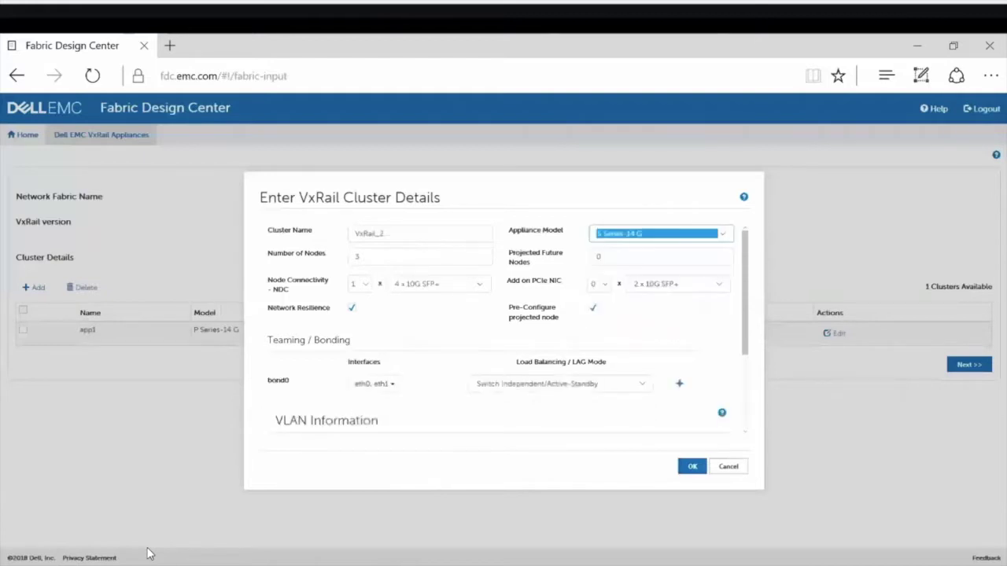
scroll(503, 331, down, 3)
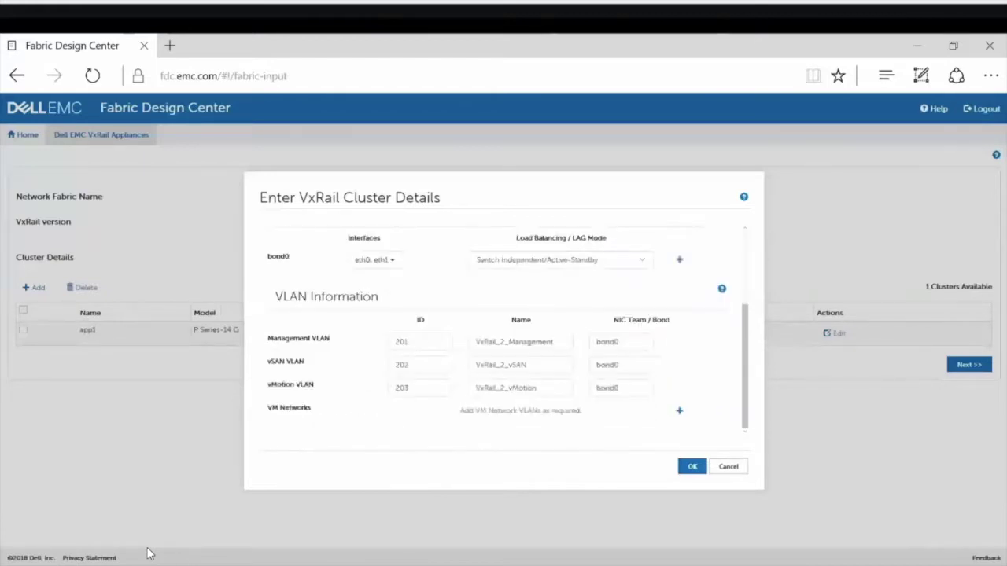
key(Return)
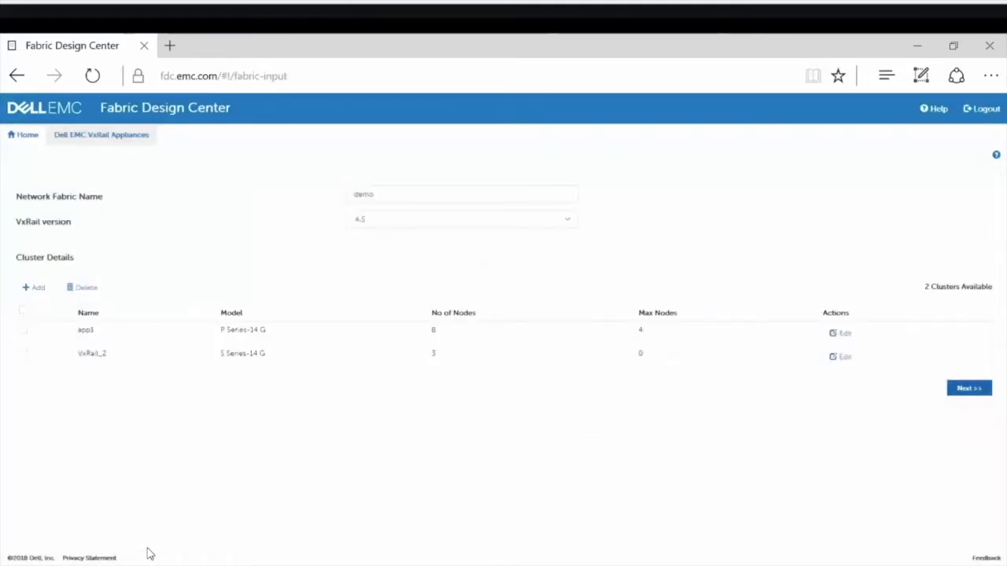
key(Return)
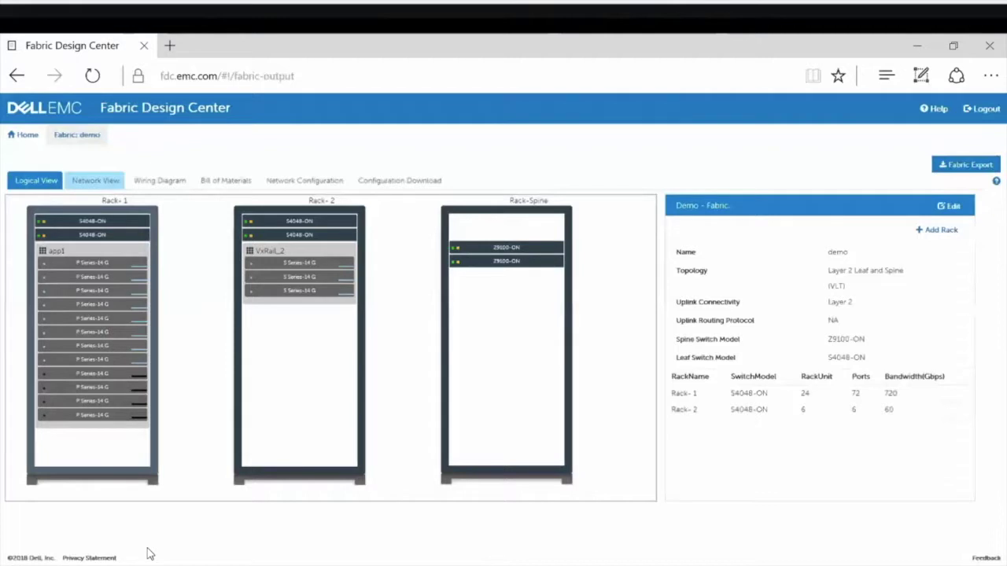
Step: View the fabric's network topology and bring up the list of switch wiring diagrams
key(Return)
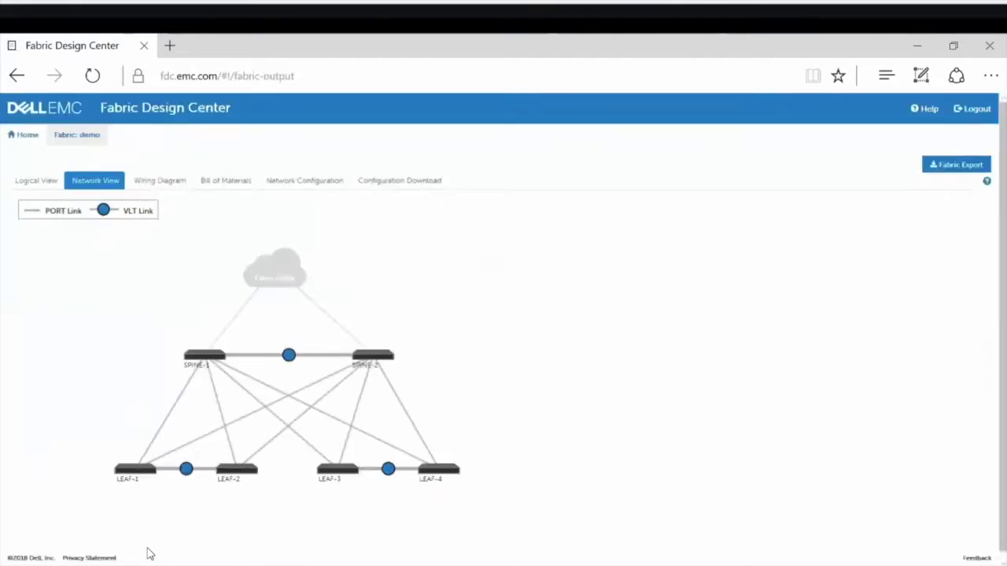
key(Tab)
key(Return)
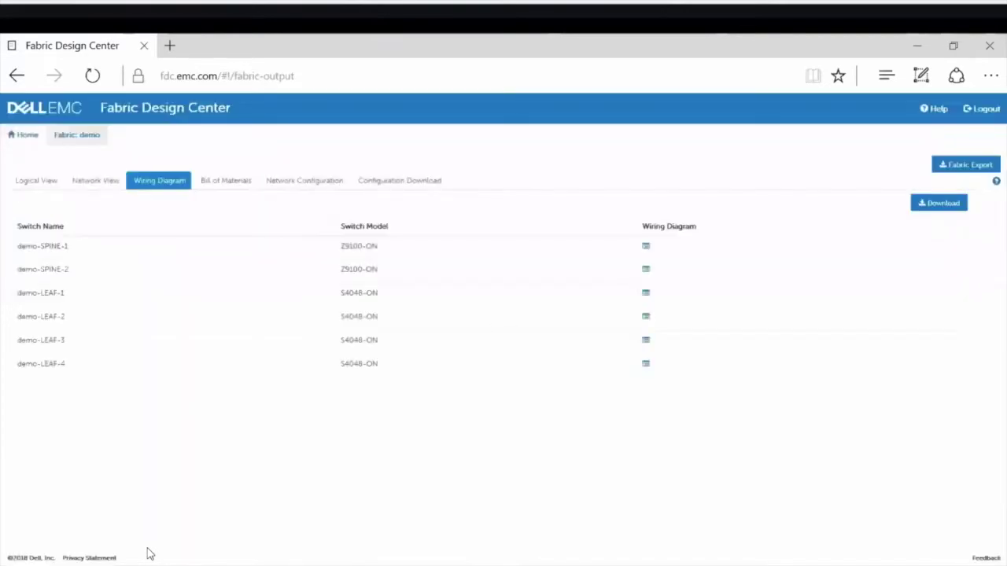
Step: Examine the wiring diagrams of the switches demo-SPINE-1 and demo-LEAF-1
key(Tab)
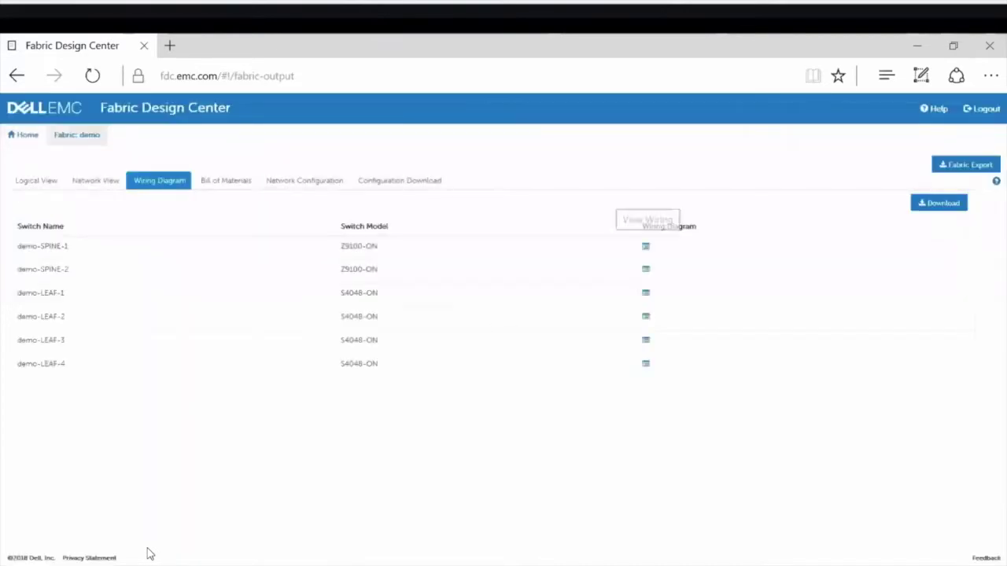
key(Return)
drag(745, 265, 745, 360)
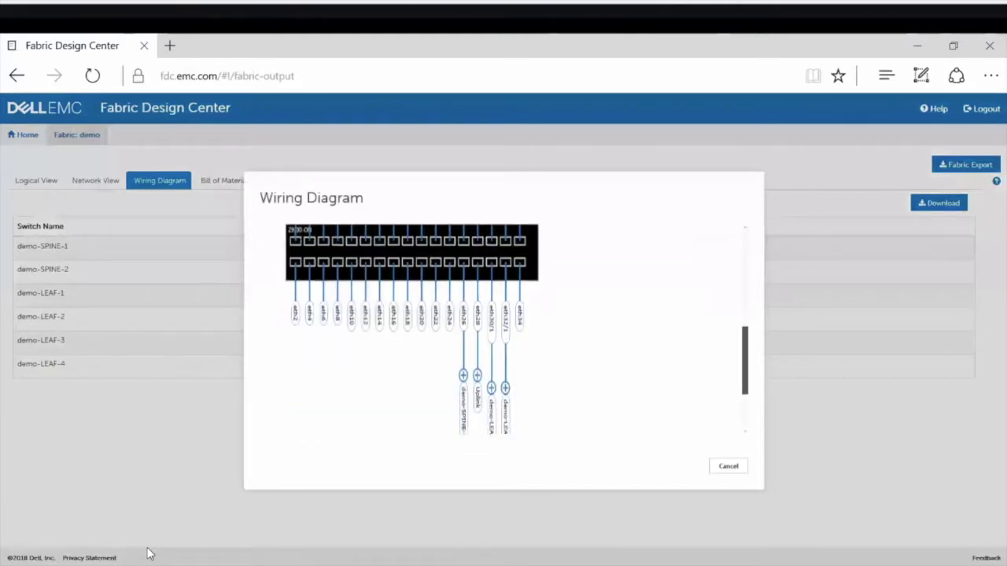
key(Escape)
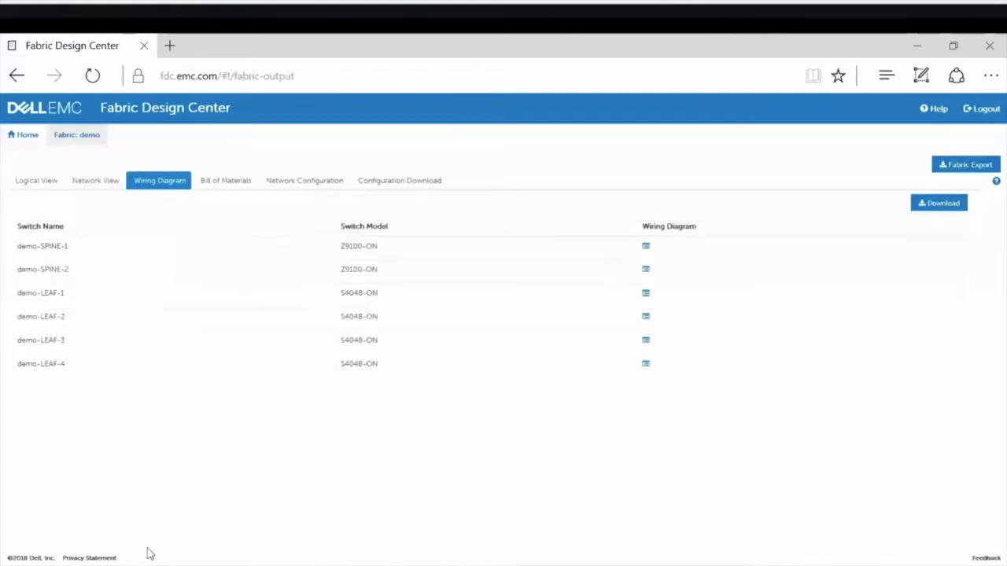
click(645, 294)
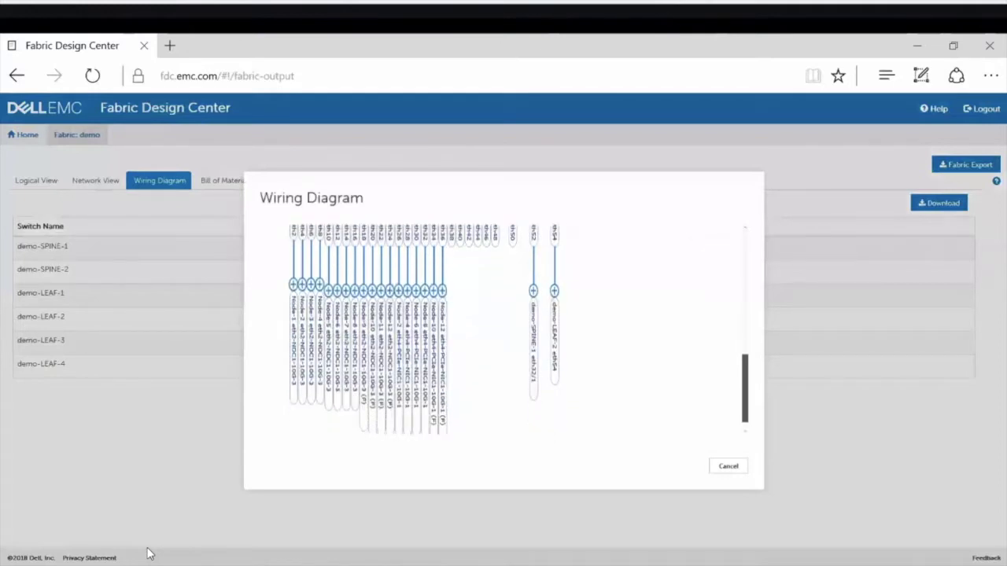
key(Escape)
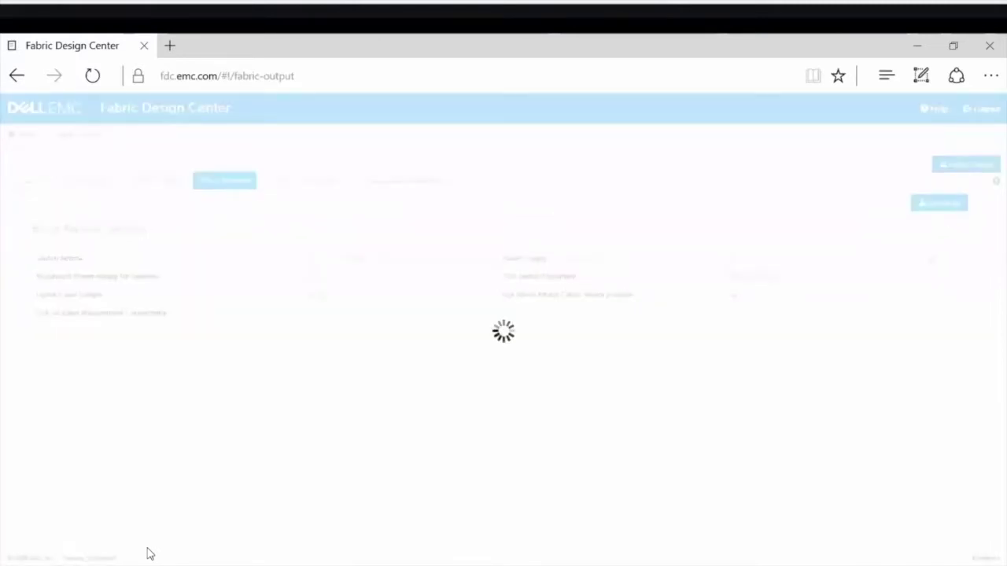
Step: Review the bill of materials for the spine, leaf, external connectivity and out-of-band management layers
scroll(150, 555, down, 2)
scroll(149, 555, down, 2)
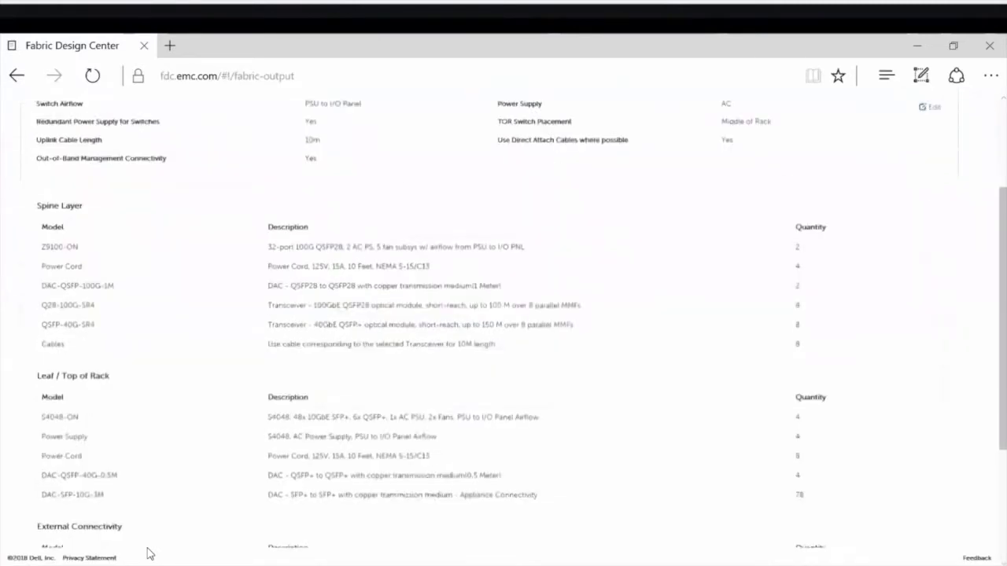
scroll(149, 554, down, 1)
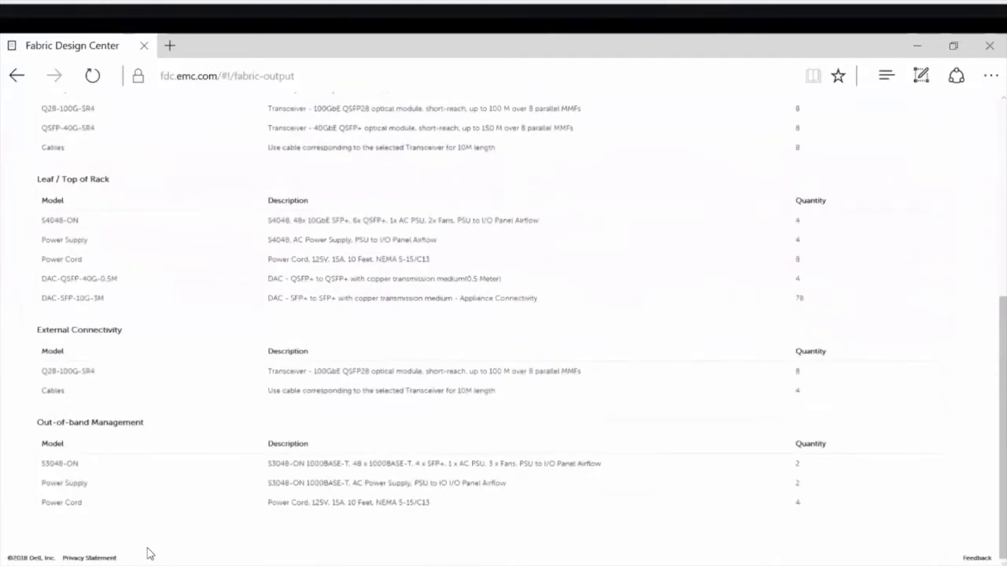
scroll(149, 555, up, 4)
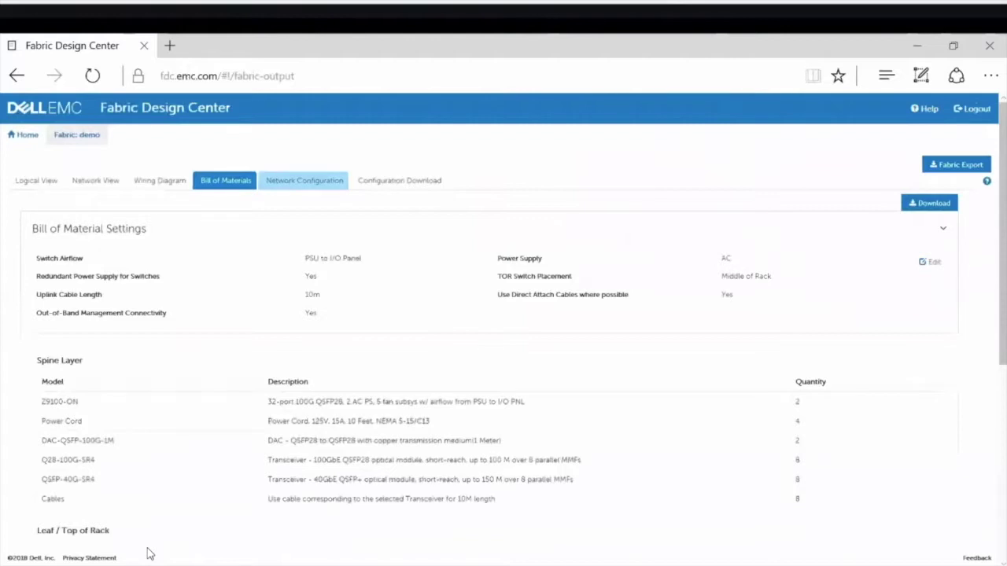
Step: Review the fabric's management IP configuration and its editable fields, and the workload VLAN settings
click(304, 181)
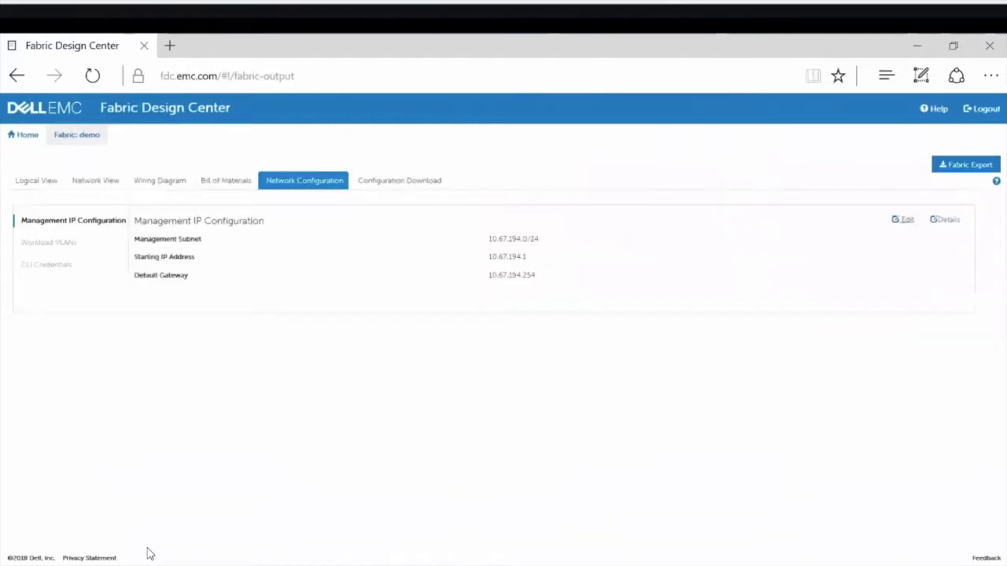
click(903, 220)
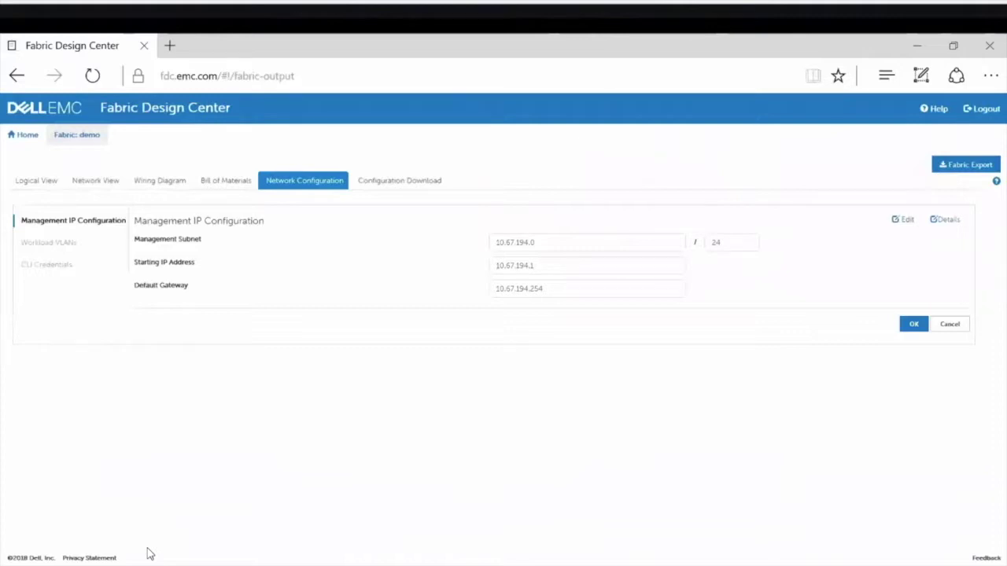
click(950, 324)
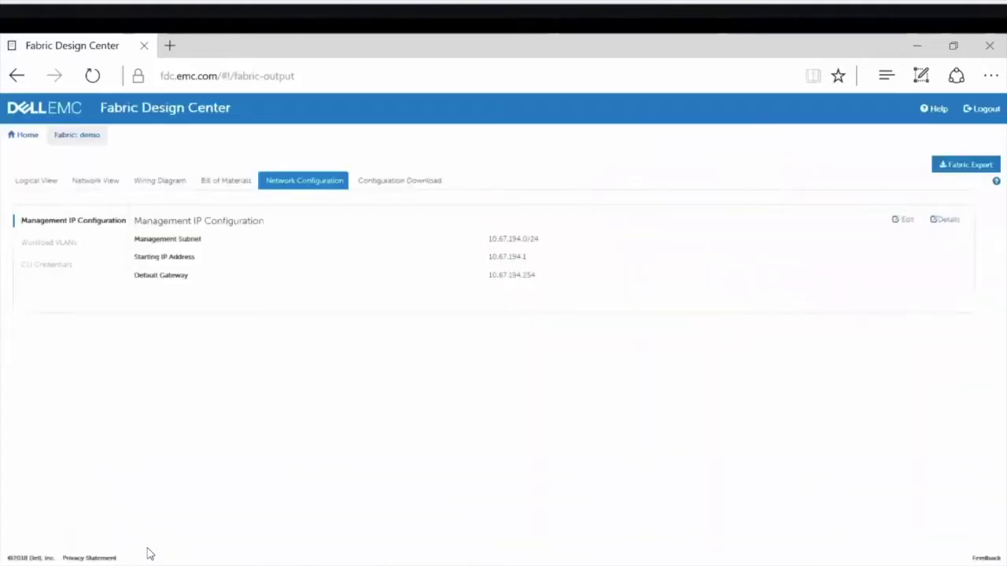
click(49, 243)
key(Tab)
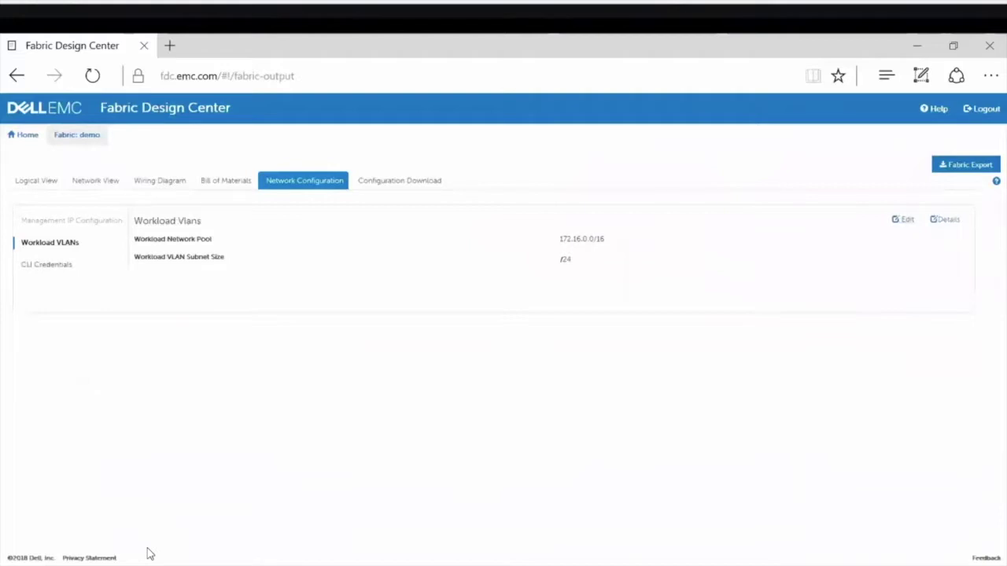
Step: Bring up the switch configurations available for download and keep OS9 as the Dell Networking operating system
key(Return)
key(Return)
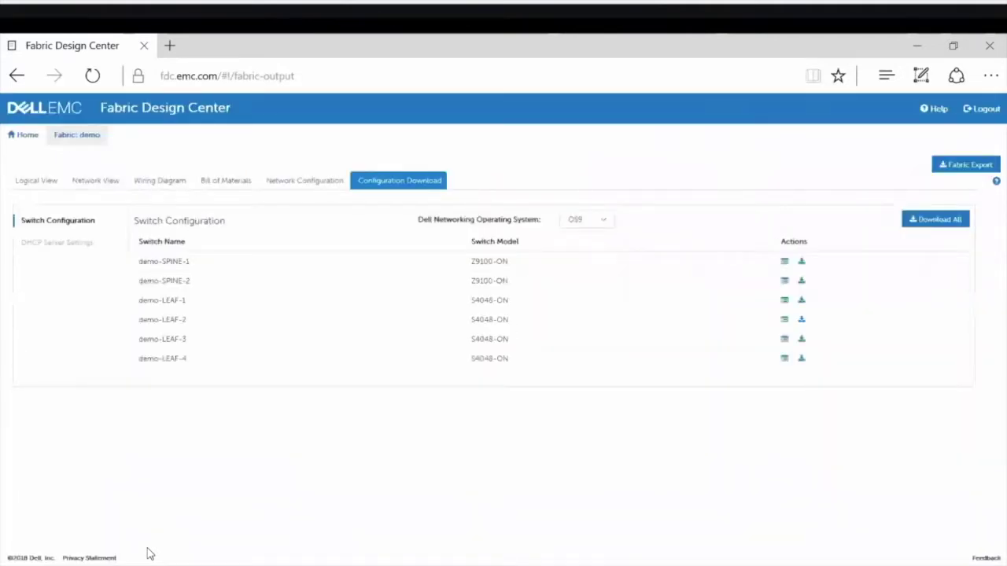
key(alt+Down)
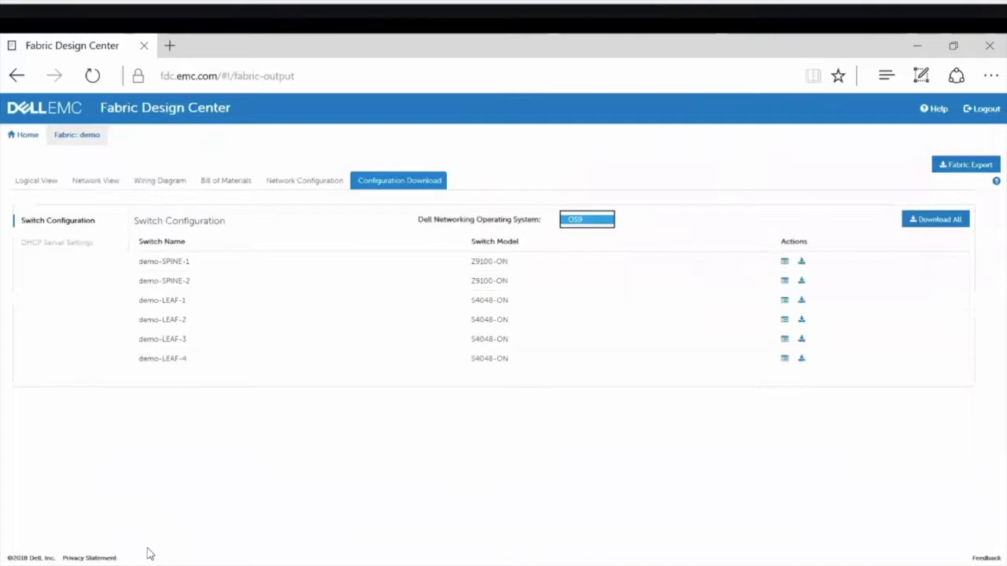
key(Return)
key(Tab)
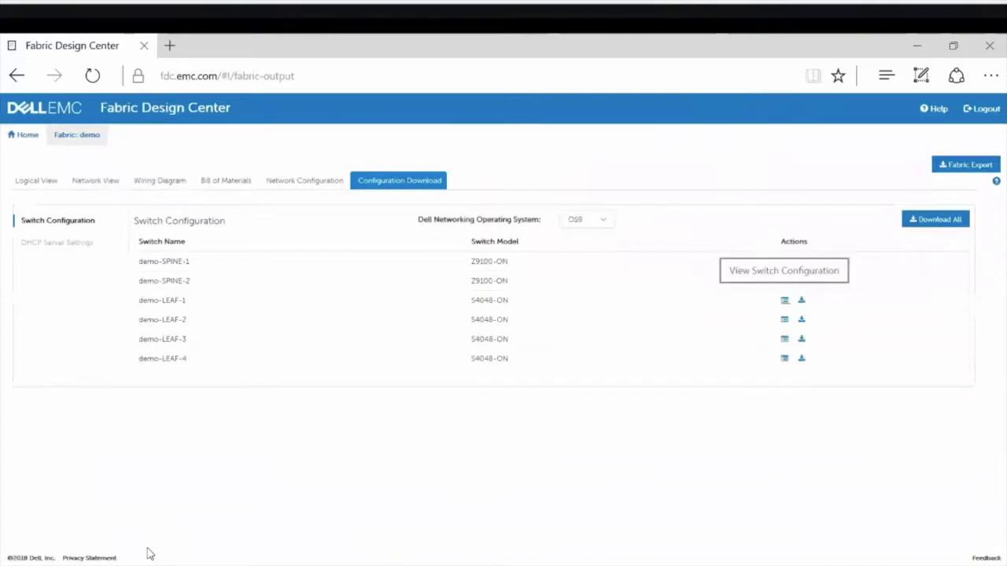
Step: Examine the switch configuration of demo-LEAF-1 from its hostname through the port channels and interfaces to the VLANs and management route
key(Return)
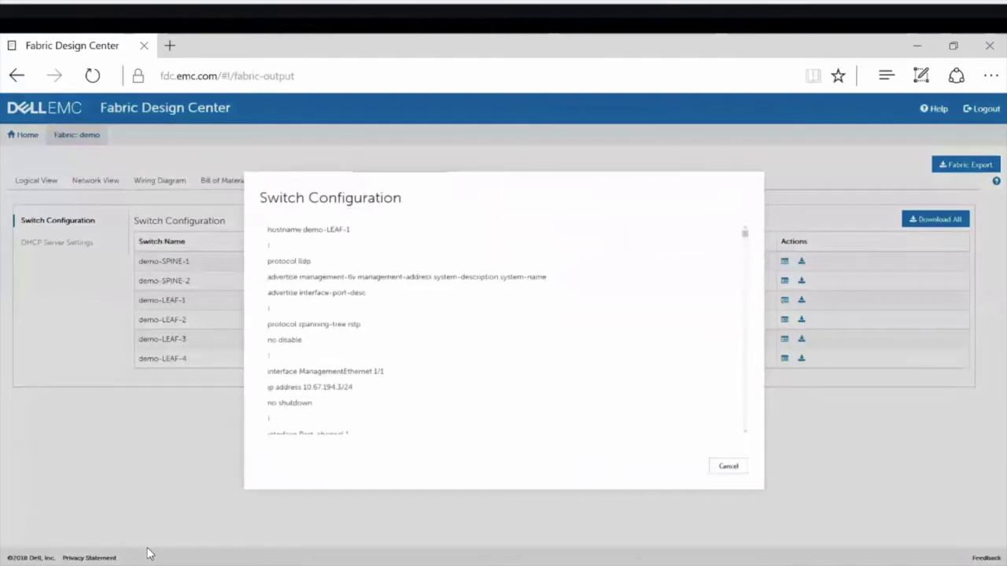
drag(745, 234, 745, 241)
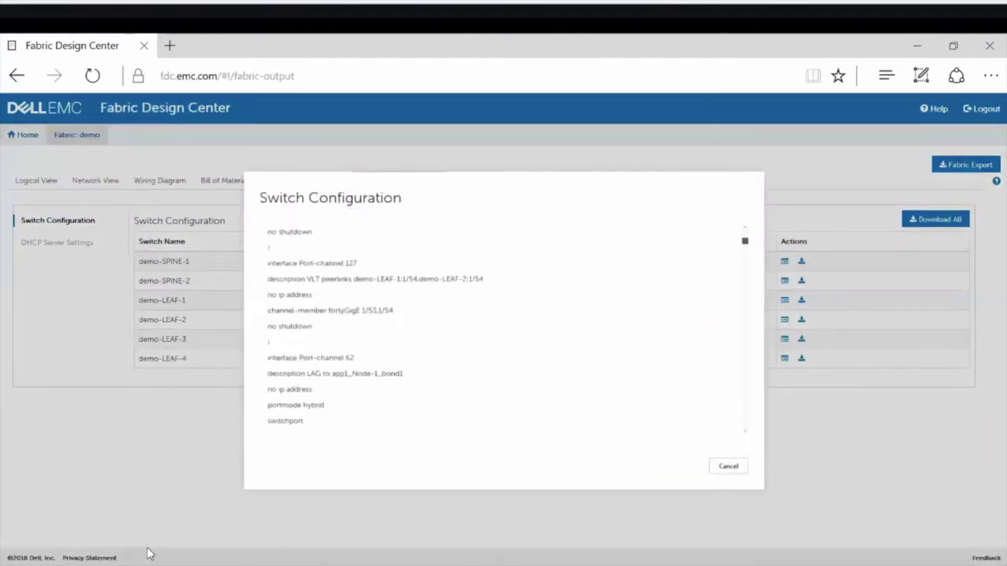
key(Down)
key(Down)
key(Down)
key(Down)
key(Down)
key(Down)
key(Down)
key(Down)
key(Down)
key(Down)
key(Down)
key(Down)
key(Down)
key(Down)
key(Down)
key(Down)
key(Down)
key(Down)
key(Down)
key(Down)
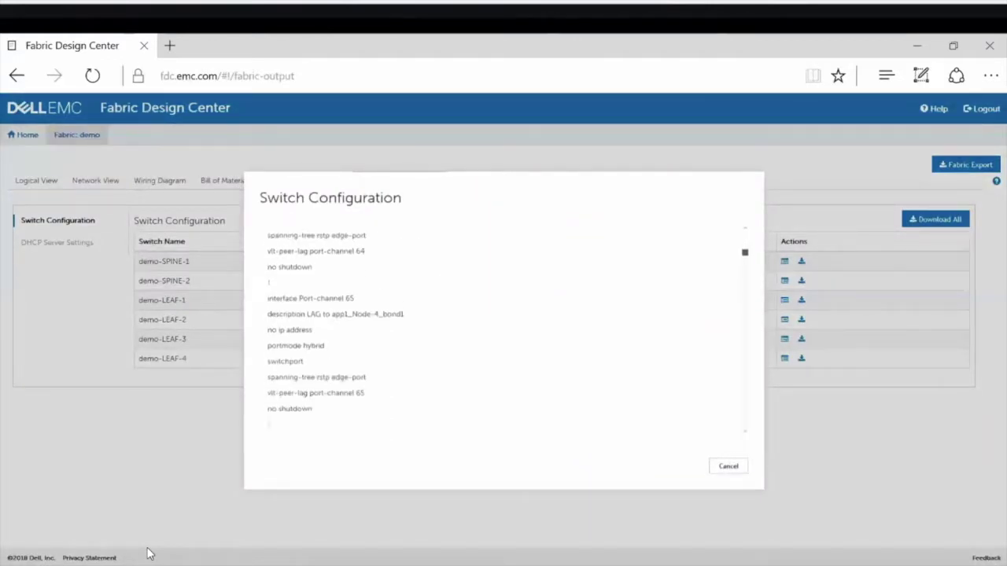
key(Down)
key(Down)
key(Down)
key(Down)
key(Down)
key(Down)
key(Down)
key(Down)
key(Down)
key(Down)
key(Down)
key(Down)
key(Down)
key(Down)
key(Down)
key(Down)
key(Down)
key(Down)
key(Down)
key(Down)
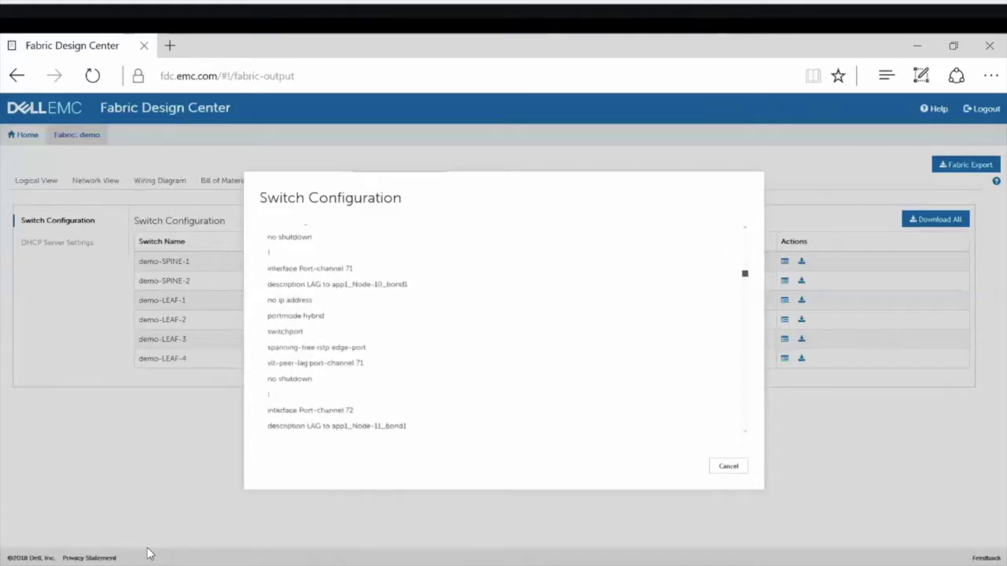
key(Down)
key(Down)
key(Down)
key(Down)
key(Down)
key(Down)
key(Down)
key(Down)
key(Down)
key(Down)
key(Down)
key(Down)
key(Down)
key(Down)
key(Down)
key(Down)
key(Down)
key(Down)
key(Down)
key(Down)
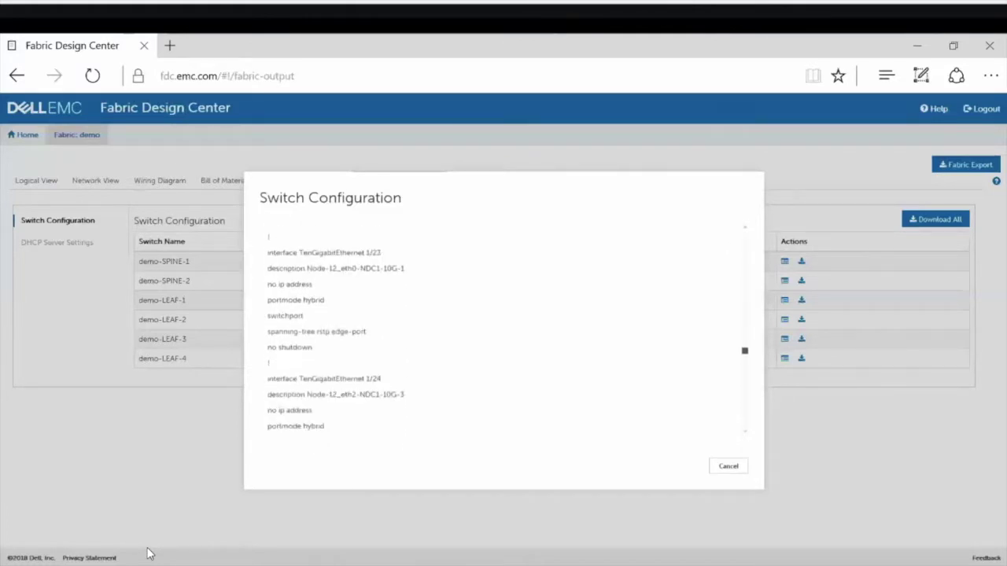
key(End)
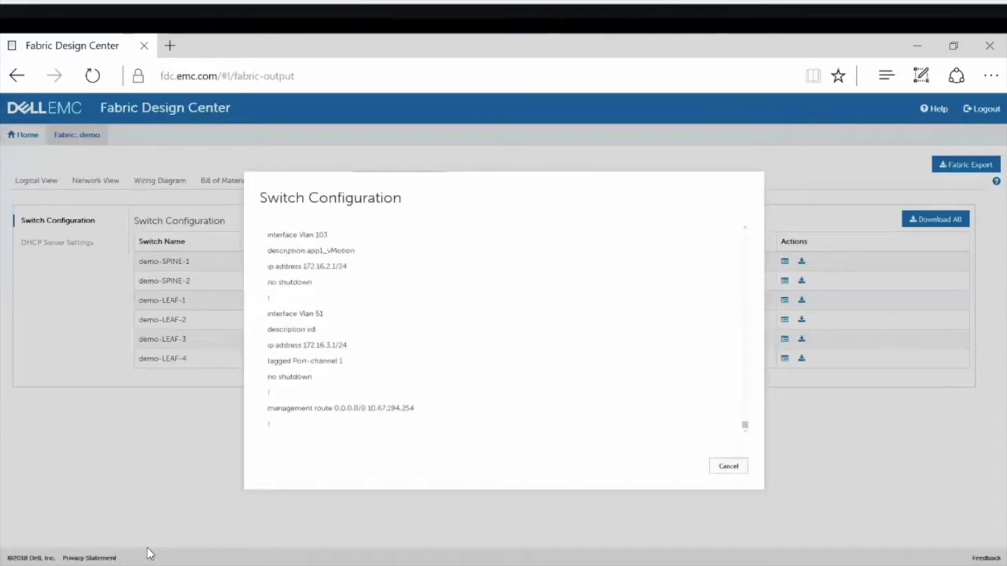
key(Escape)
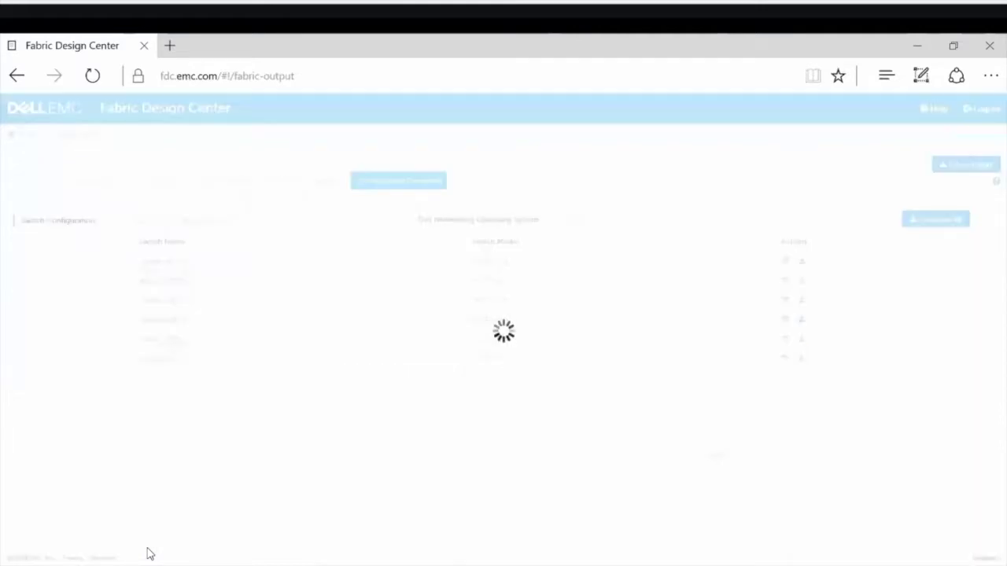
Step: Examine a spine switch's configuration from its hundredGigE interfaces to the VLANs and management route
scroll(503, 330, down, 4)
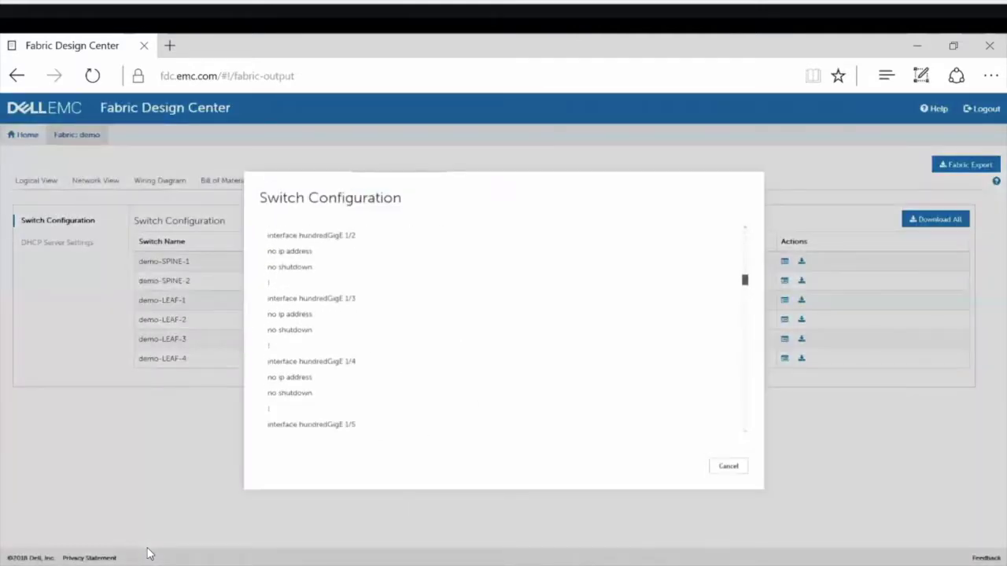
drag(745, 280, 745, 423)
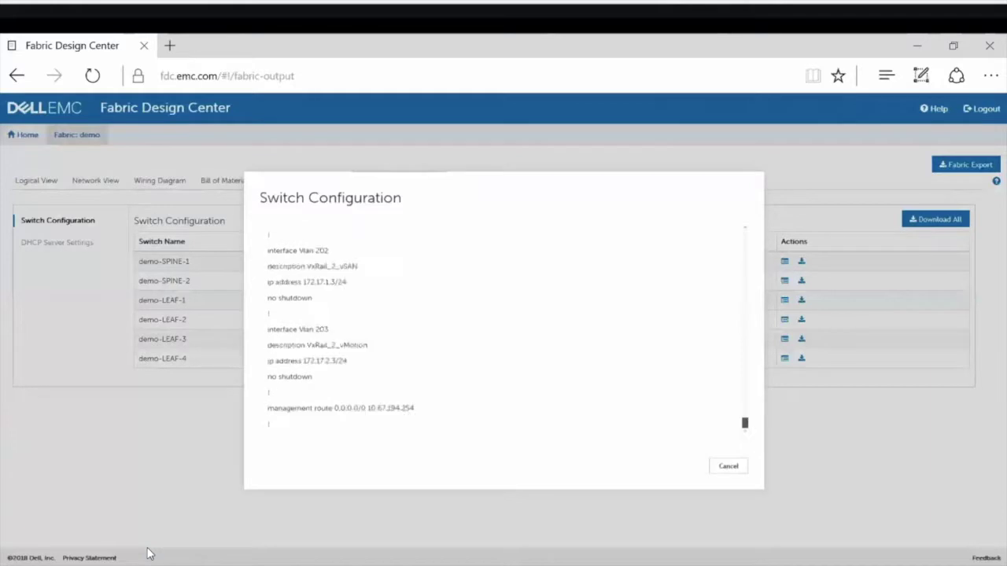
key(Escape)
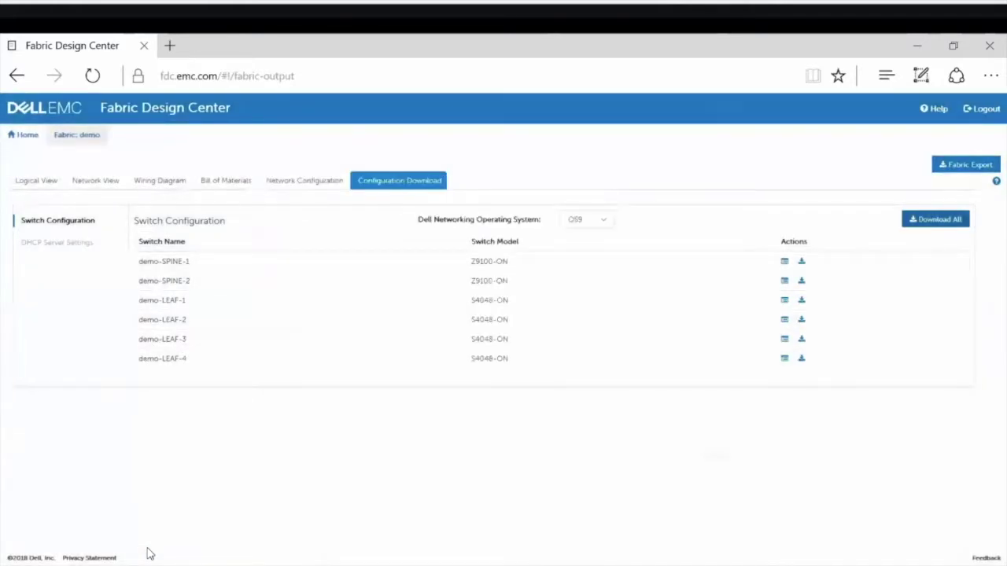
Step: Try to download the configurations of all switches
click(935, 220)
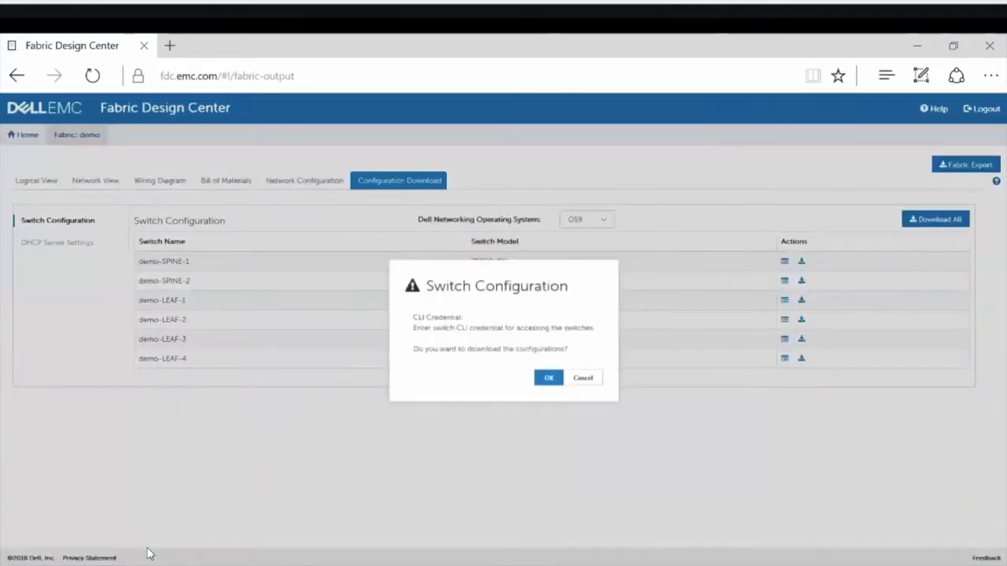
key(Return)
key(Return)
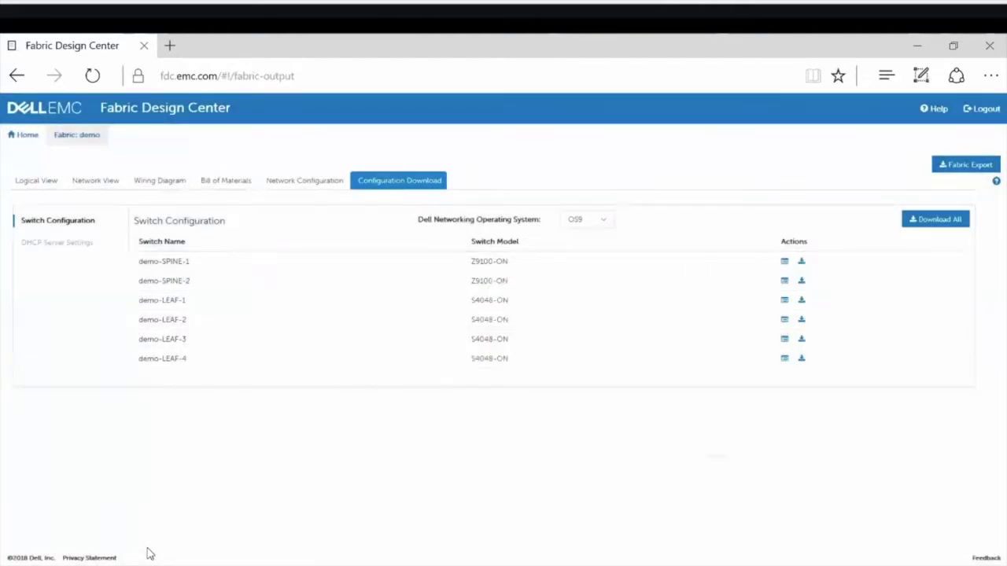
Step: Review the CLI credential fields and protocol choices in the network configuration without changing them
key(Return)
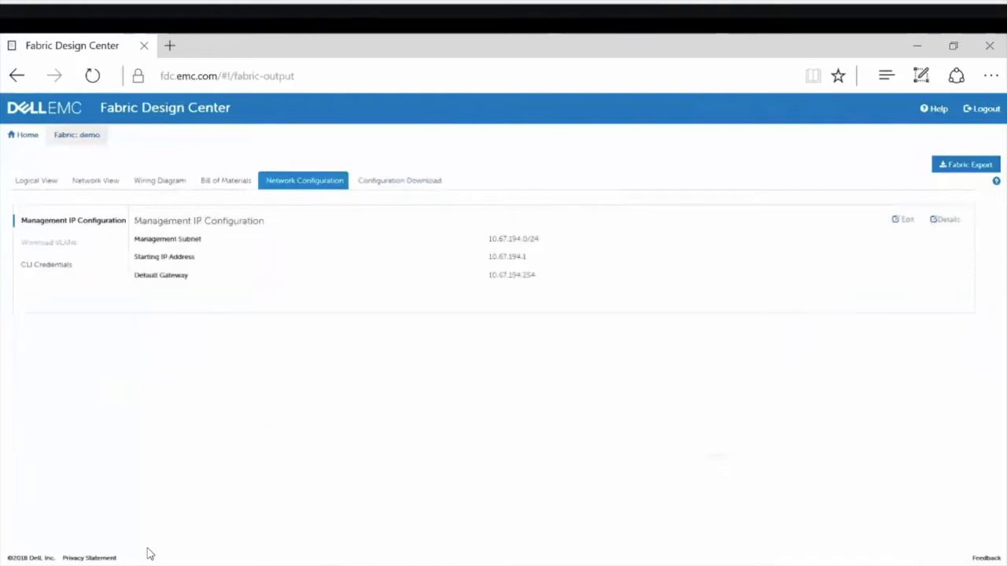
key(Return)
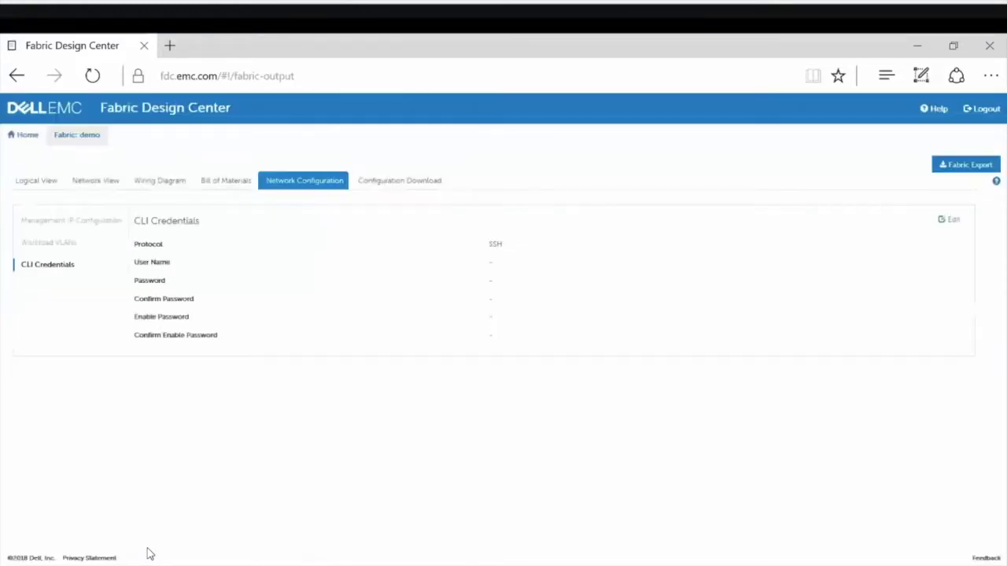
key(Return)
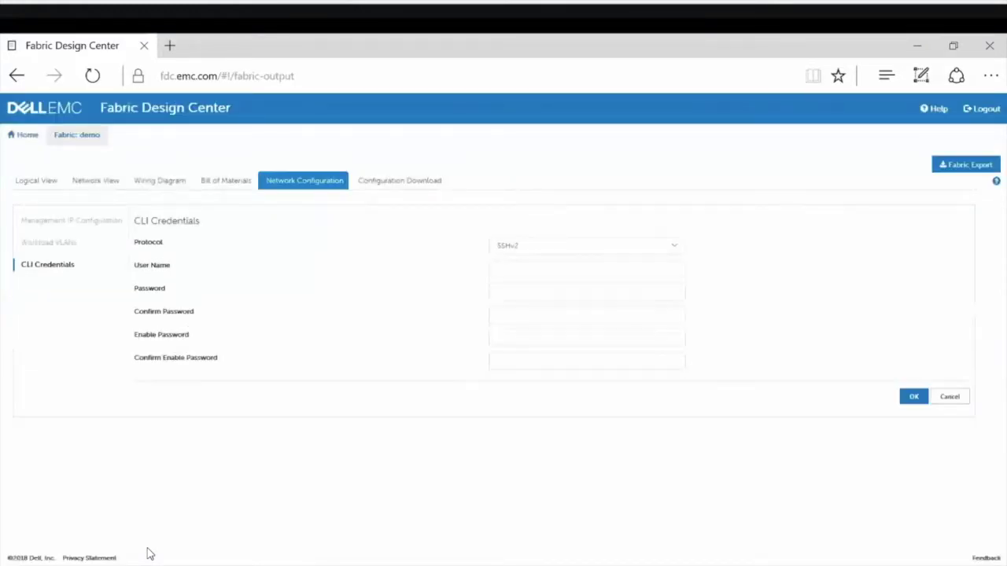
key(alt+Down)
key(Return)
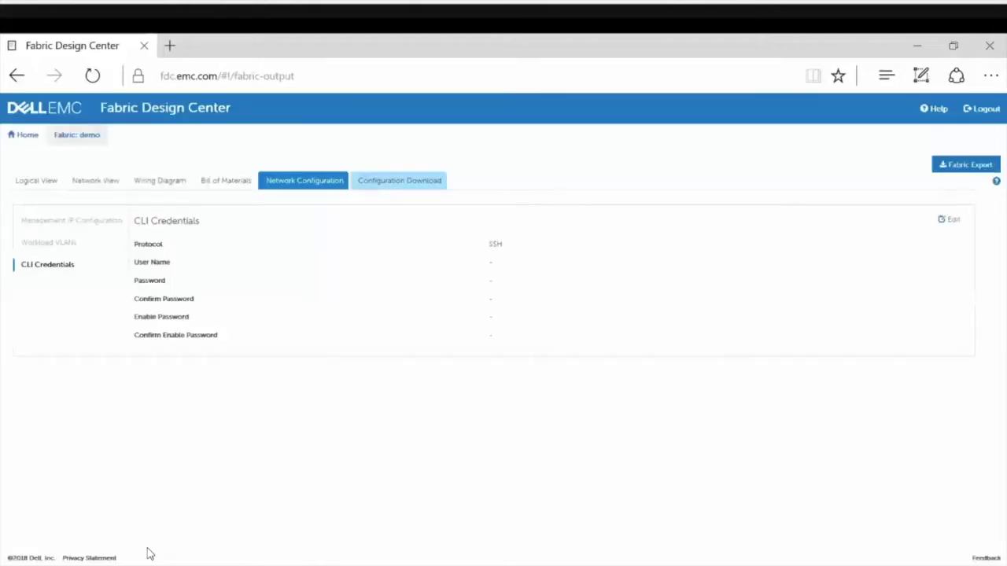
Step: Download the configurations of all switches without supplying CLI credentials
click(399, 181)
click(936, 220)
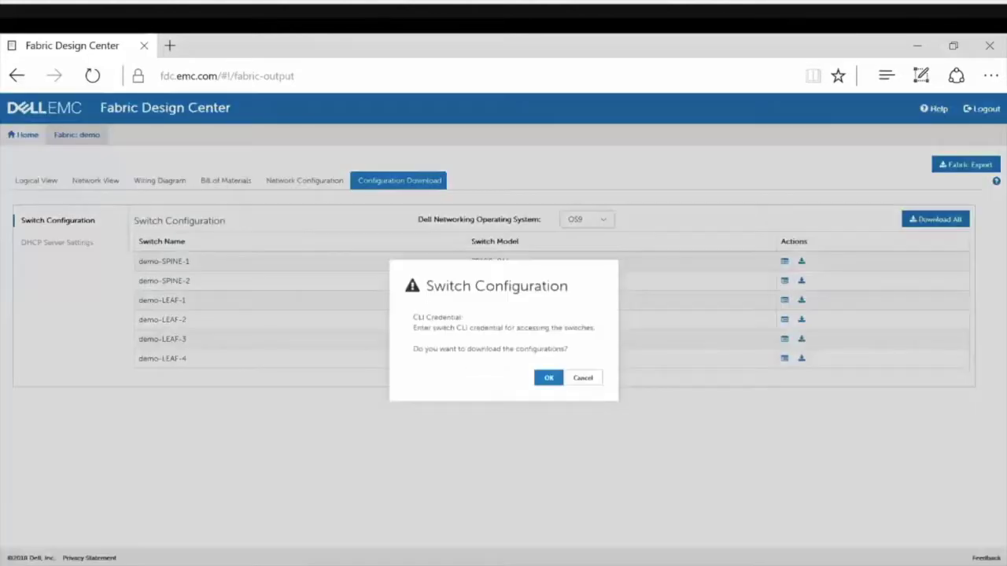
click(548, 378)
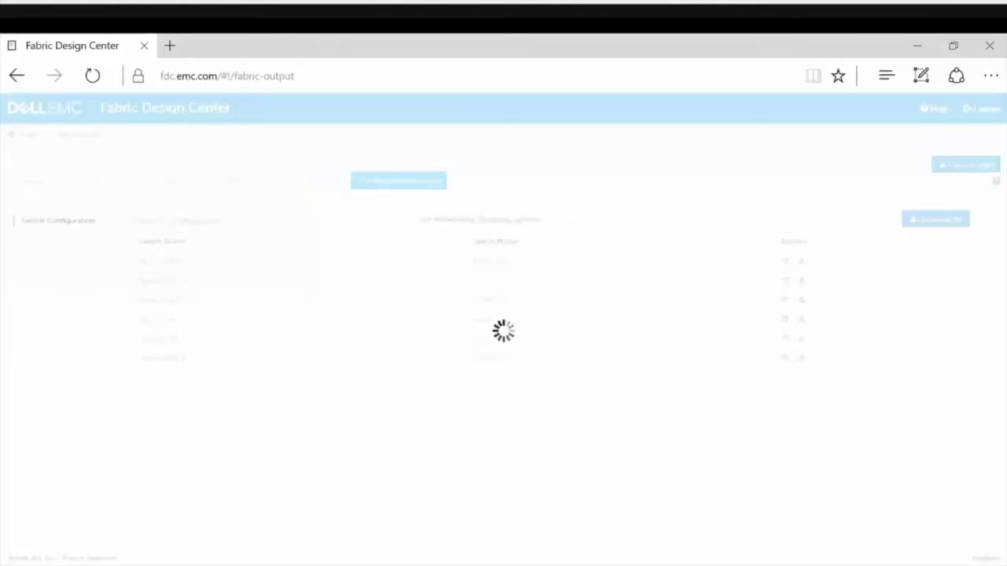
click(794, 545)
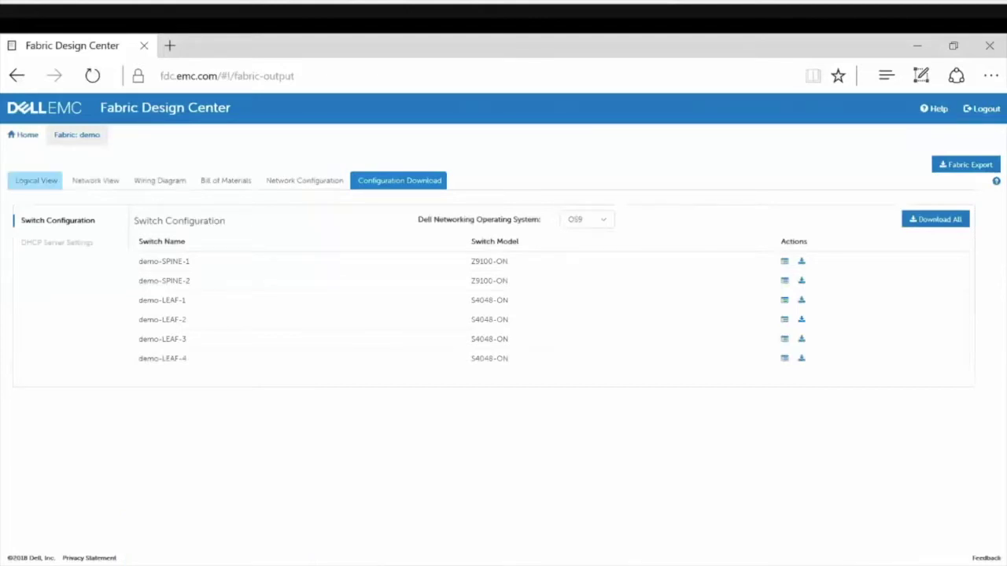
Step: Edit the demo fabric's settings to use Layer 3 external network connectivity with eBGP as the external routing protocol
click(36, 180)
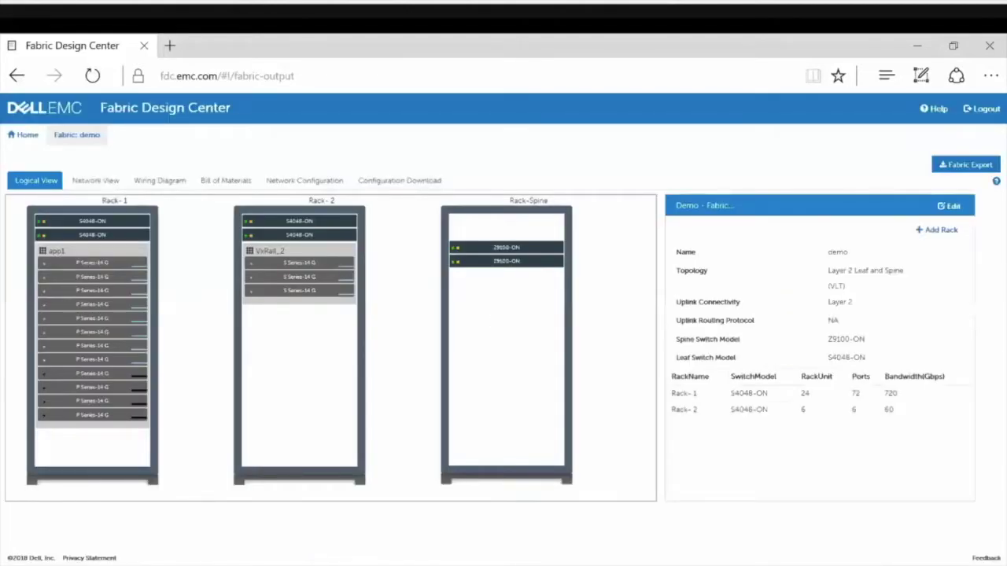
click(949, 206)
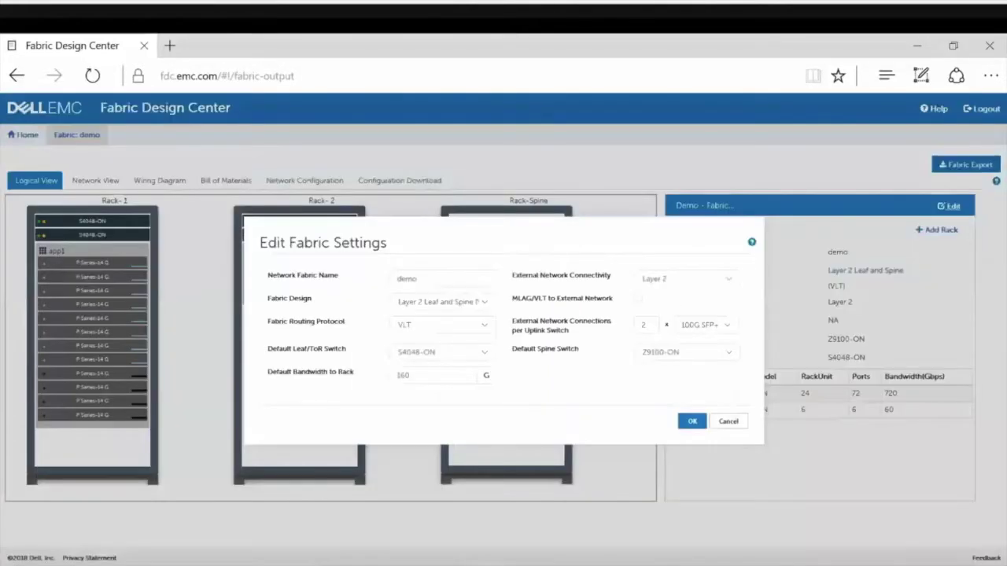
click(687, 279)
click(676, 298)
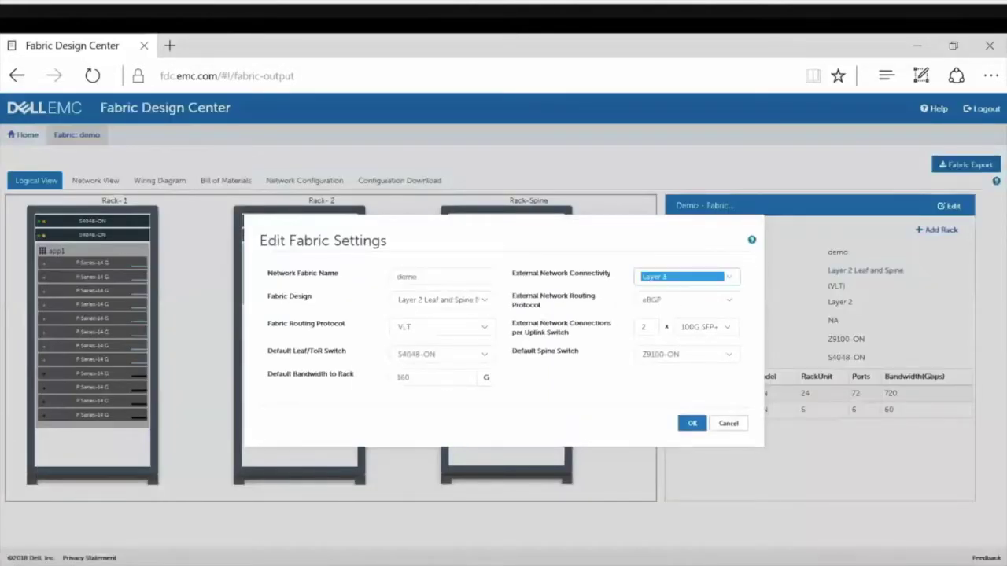
click(686, 300)
click(681, 300)
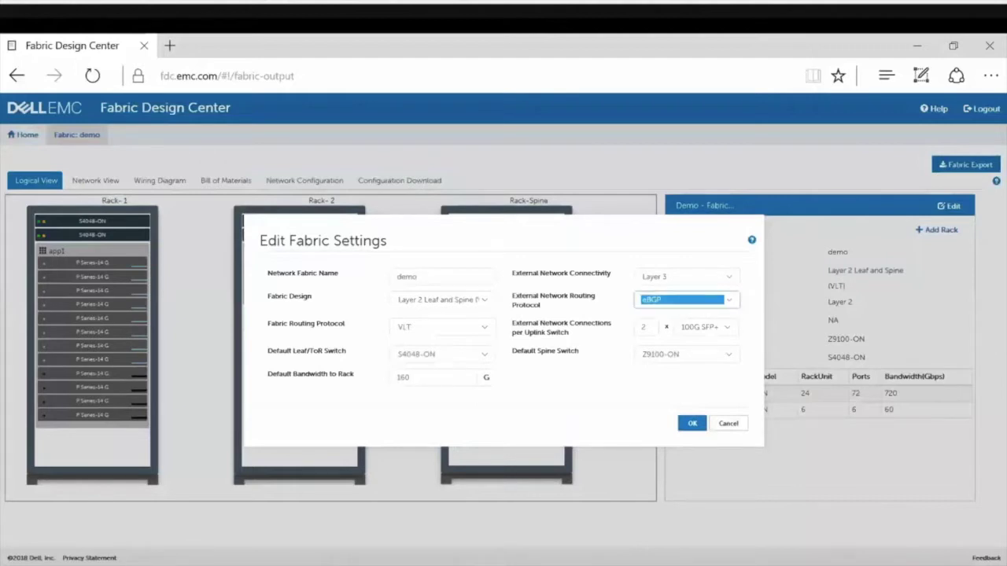
Step: Set the fabric design to Layer 3 Leaf and Spine with eBGP as the fabric routing protocol
click(443, 300)
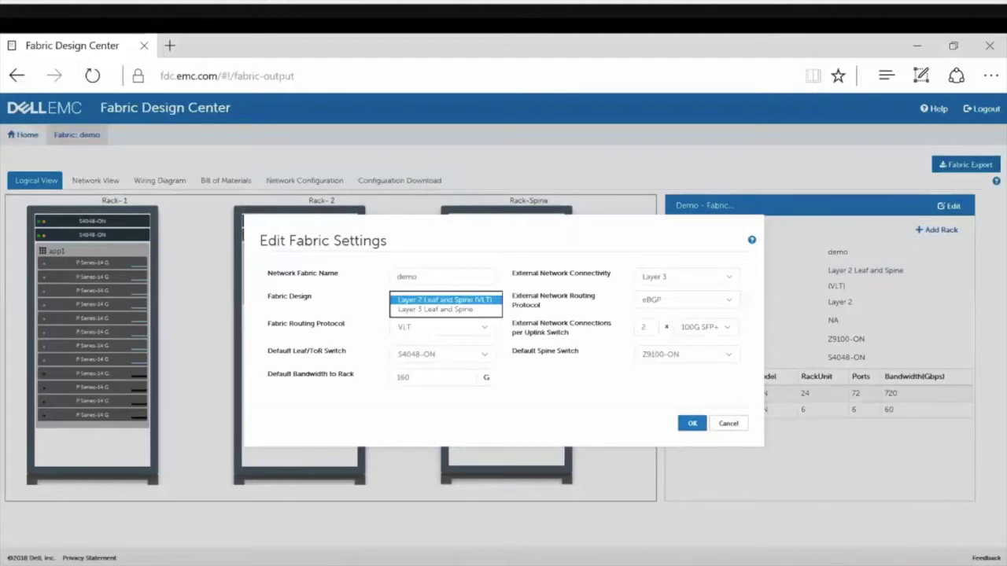
click(435, 310)
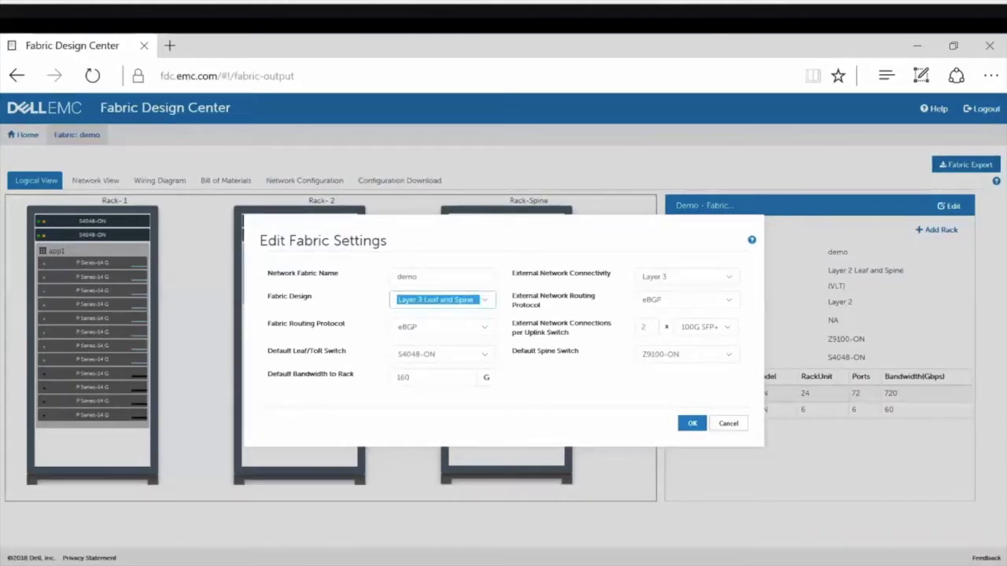
click(442, 327)
click(443, 328)
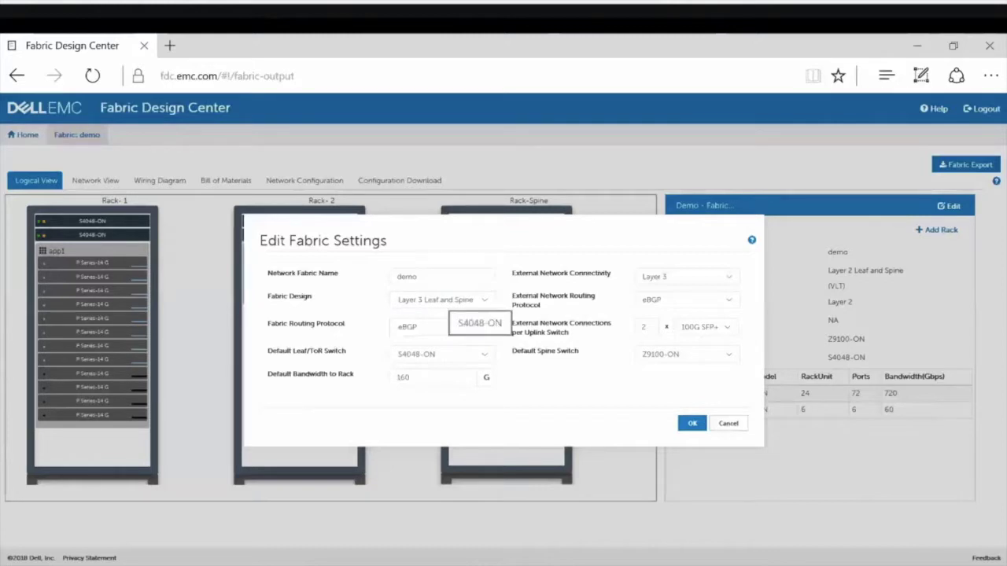
Step: Keep Z9100-ON as the default spine switch and S4048-ON as the default leaf switch, and apply the demo fabric's settings
click(686, 355)
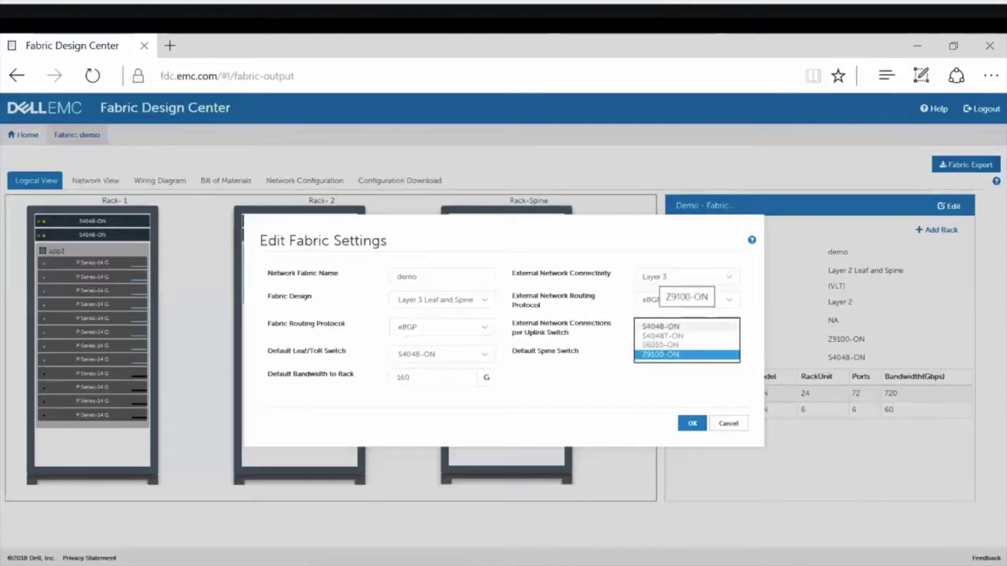
click(687, 354)
click(442, 355)
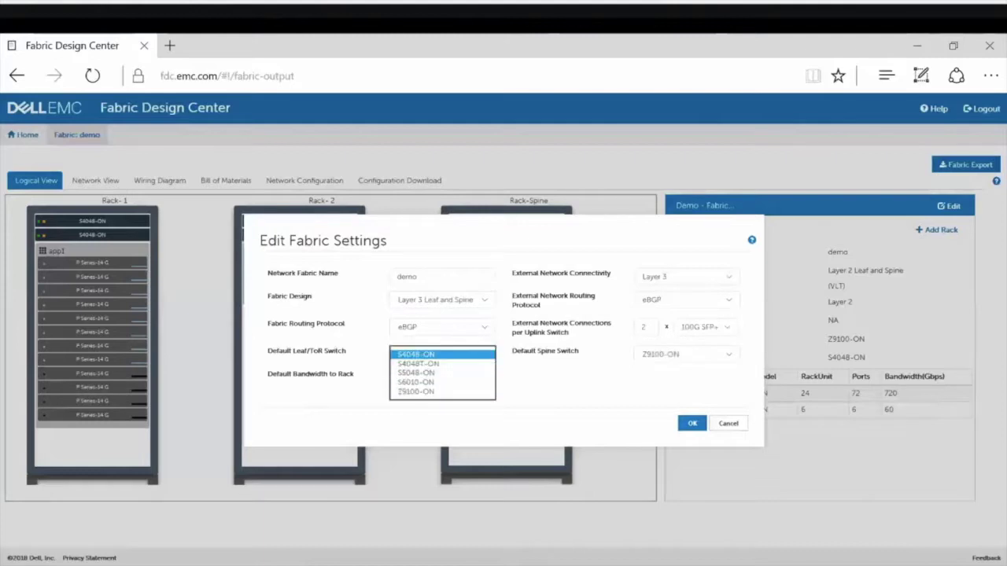
click(442, 355)
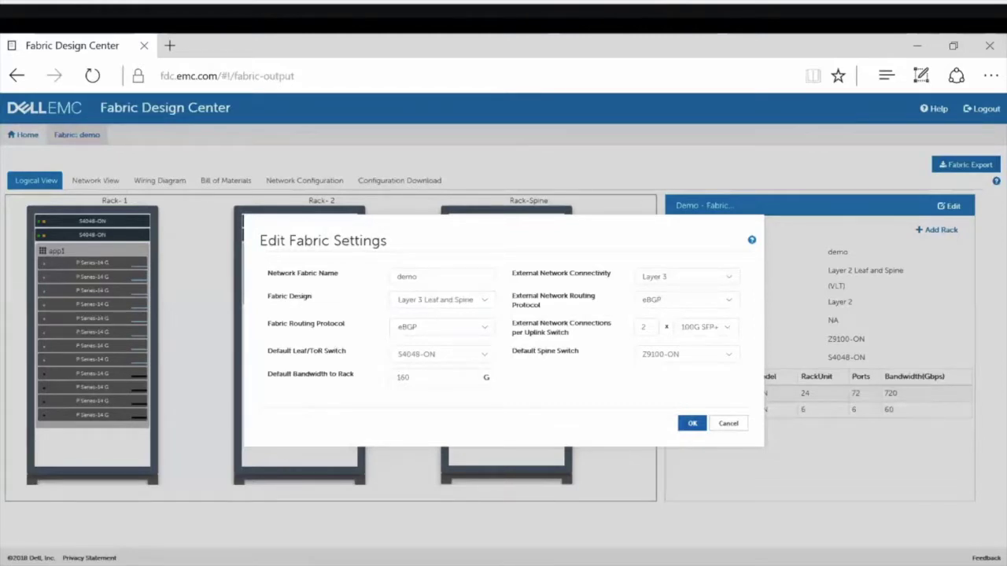
click(692, 423)
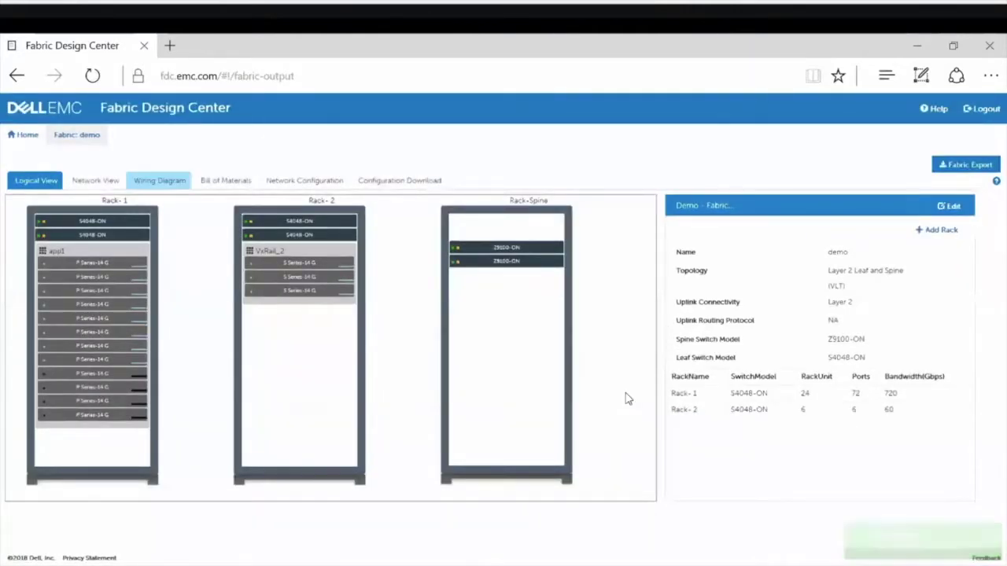
Step: Inspect the demo fabric's network view and the fabric router settings in its network configuration
click(95, 181)
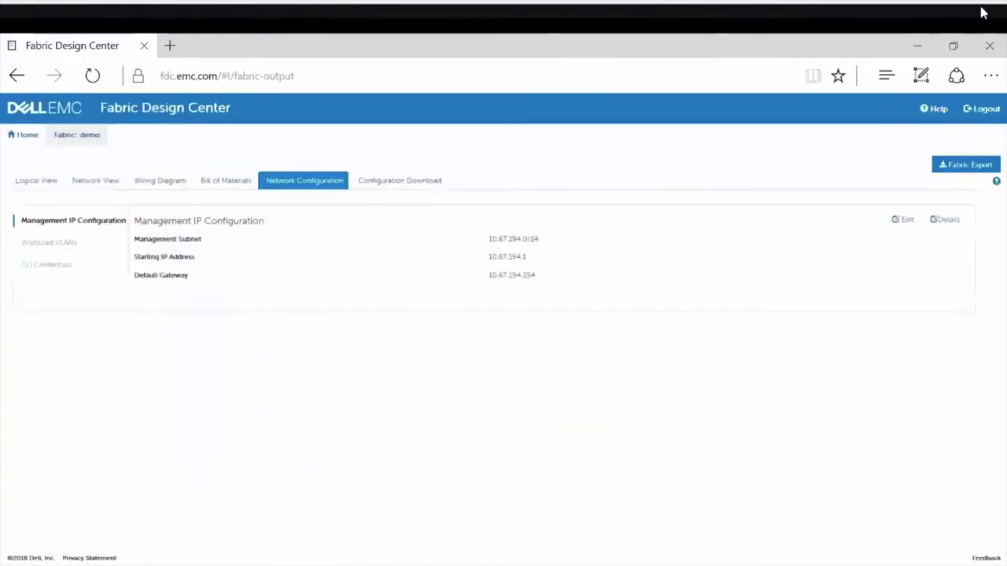
click(58, 287)
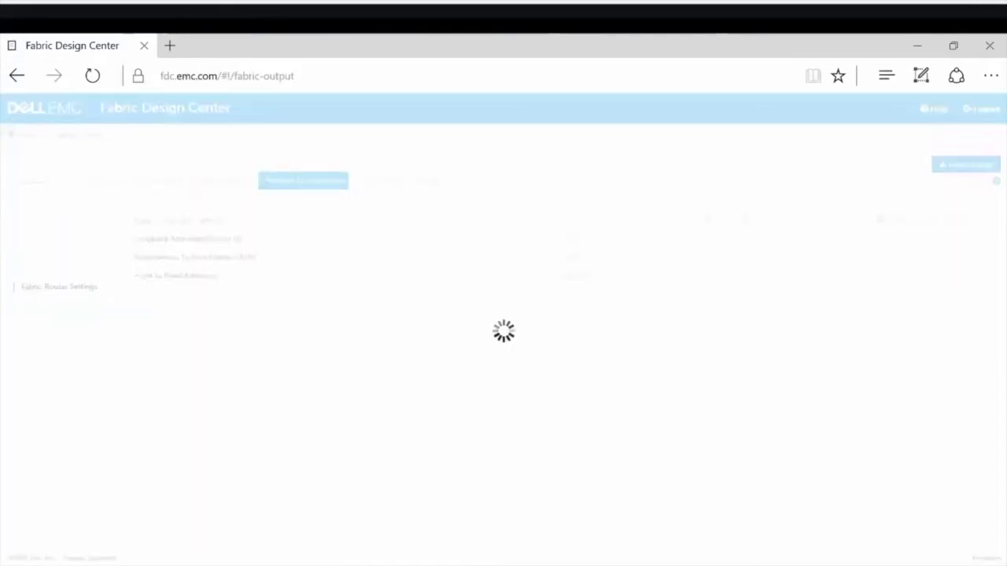
key(Escape)
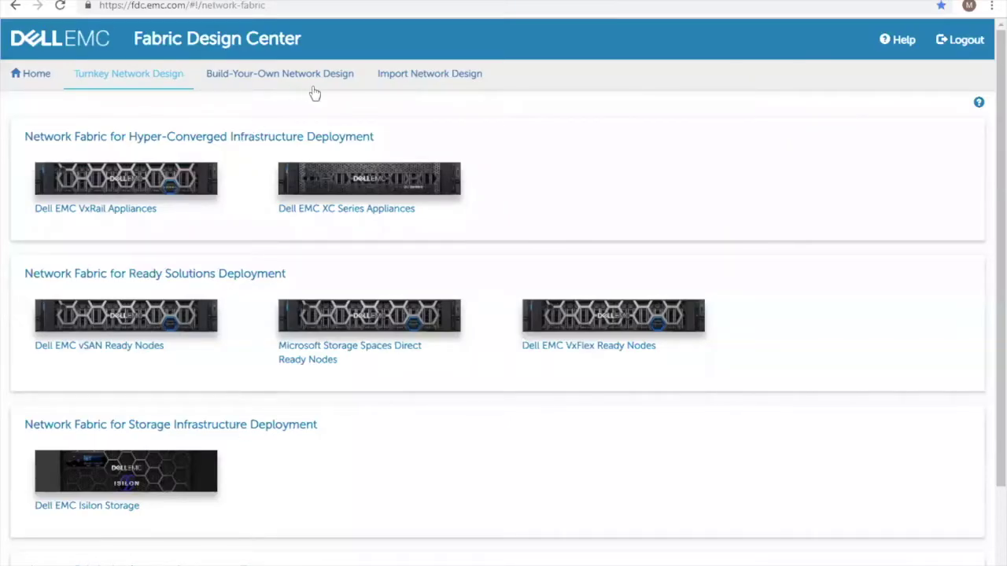
Step: Look through the turnkey network fabric options and the Build-Your-Own Network Design form
scroll(131, 470, down, 2)
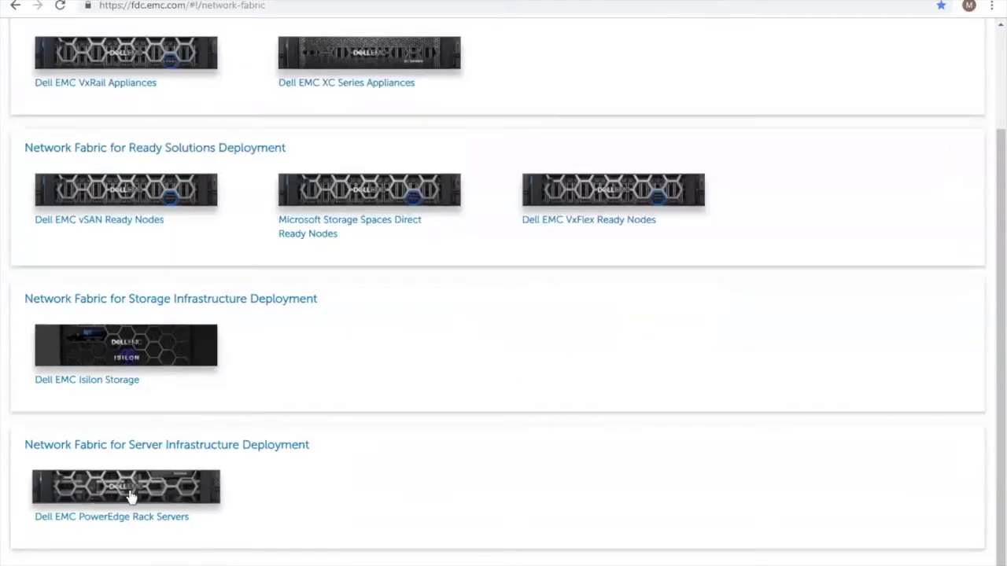
scroll(131, 236, up, 2)
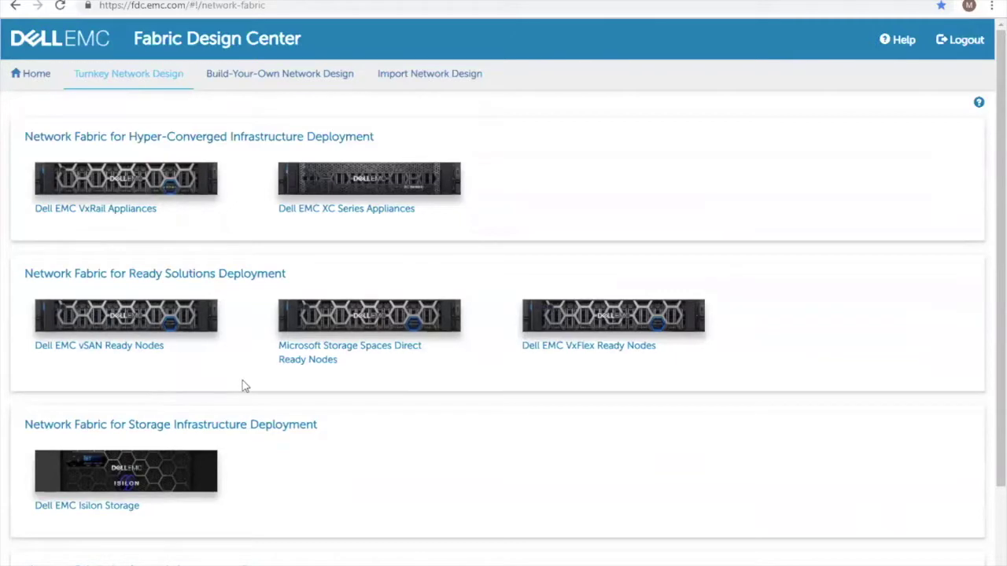
scroll(244, 386, down, 1)
scroll(244, 386, down, 1)
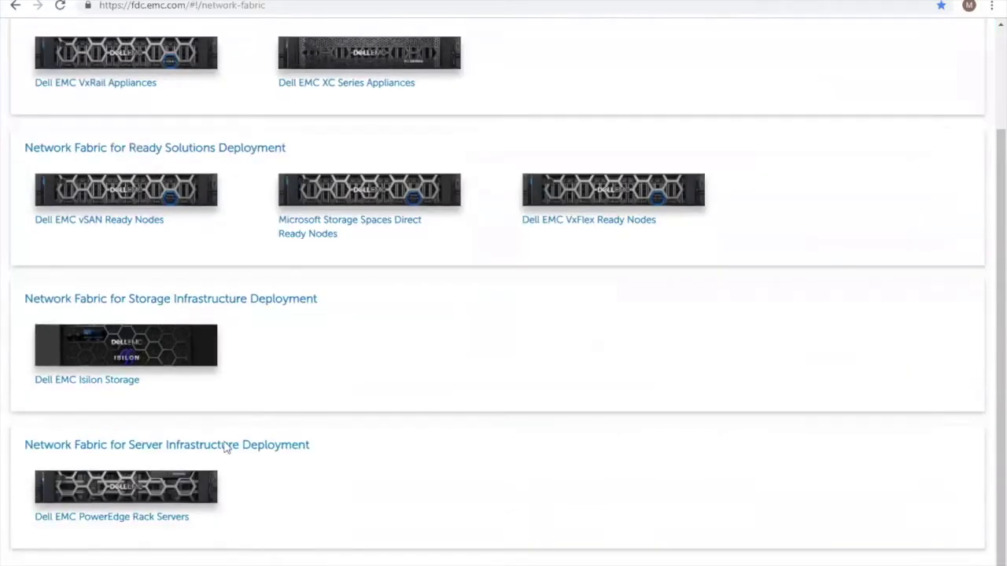
scroll(226, 447, up, 2)
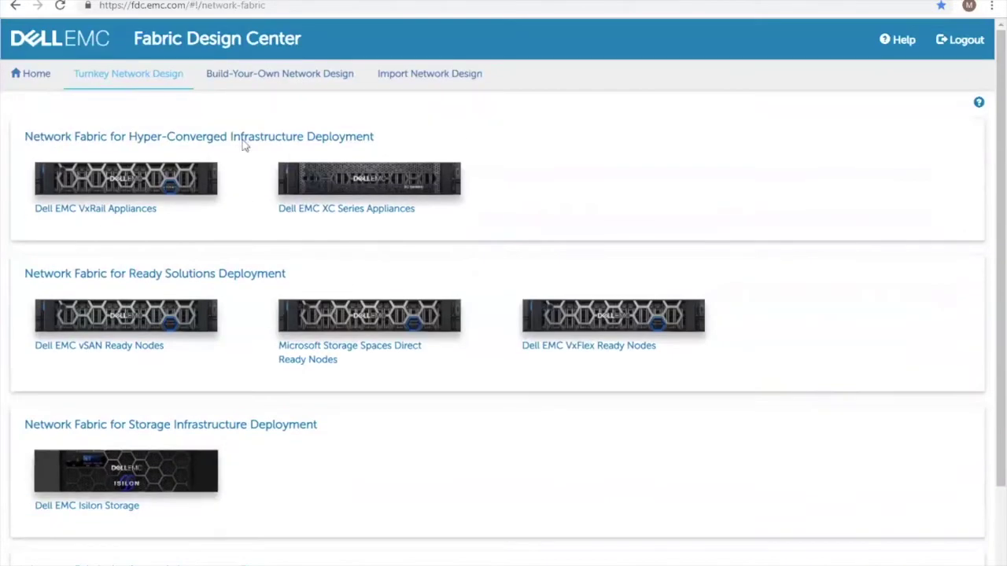
click(244, 75)
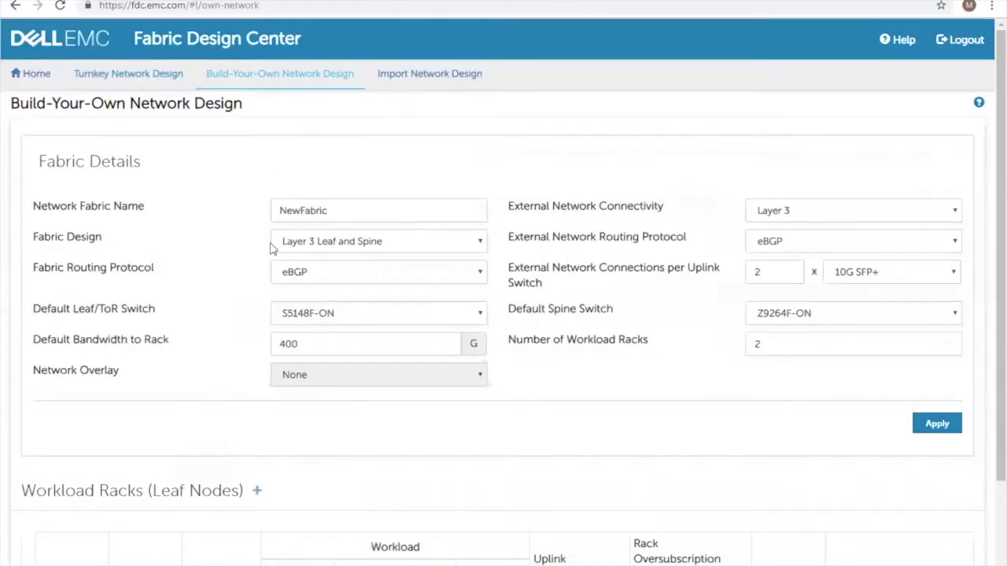
scroll(423, 428, down, 2)
scroll(420, 301, up, 2)
Step: Import the saved fabric design from the file FDC-CPD1 (1).json
click(417, 78)
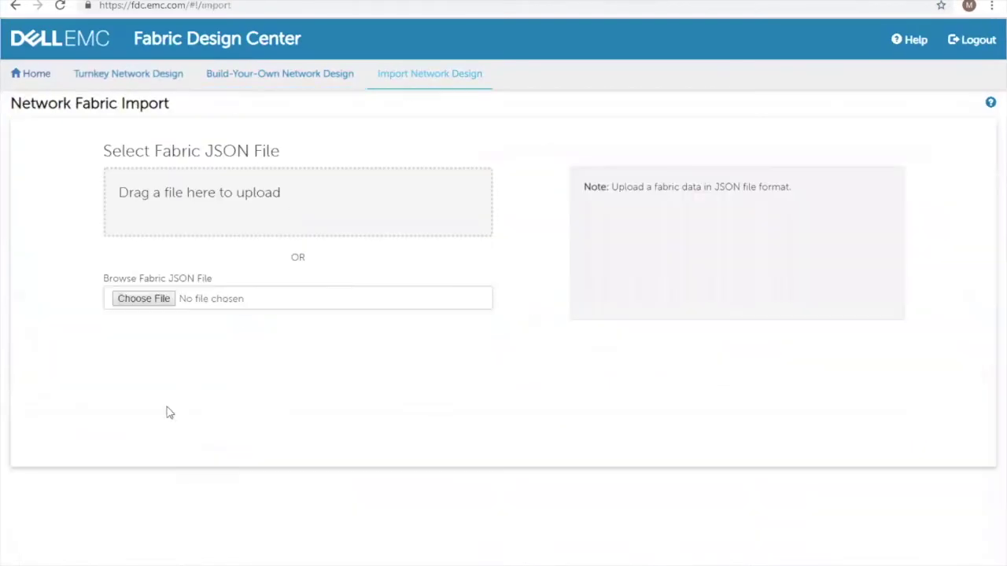
click(157, 302)
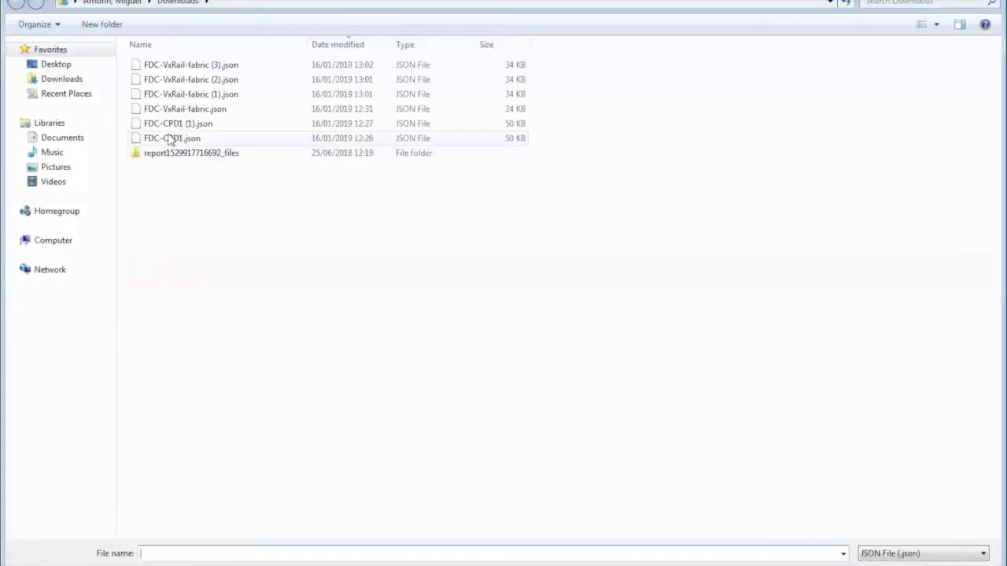
double_click(178, 126)
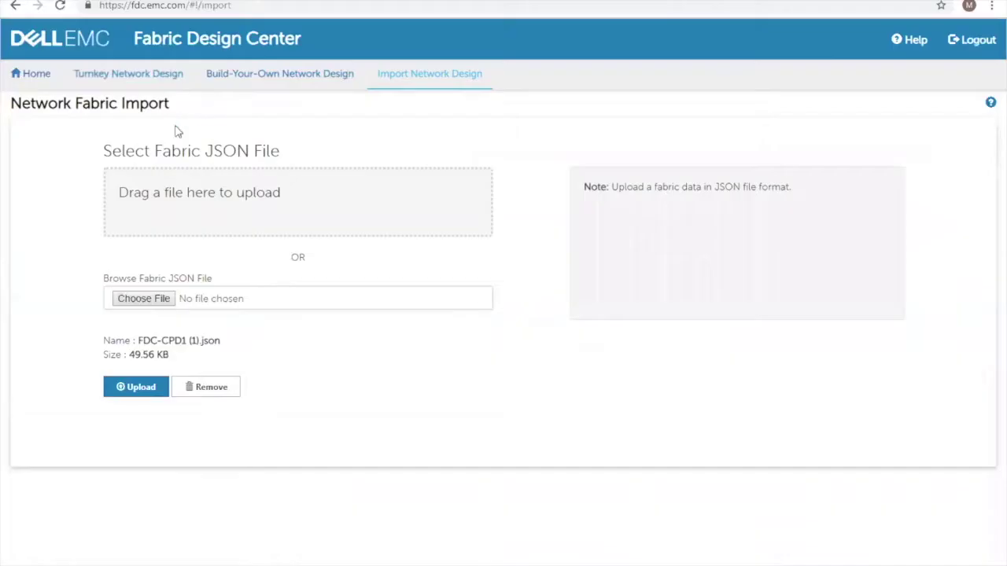
click(138, 387)
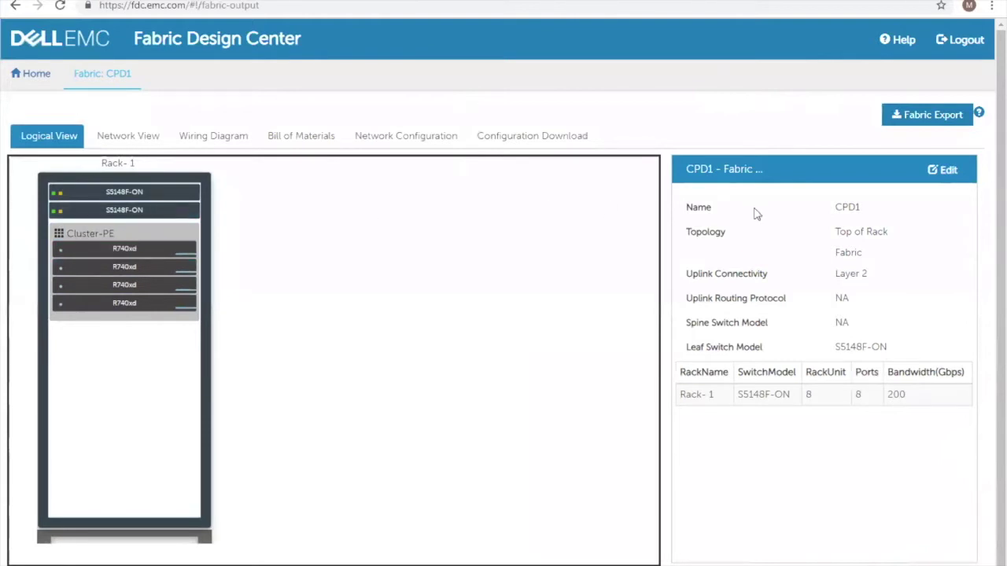
Step: Change the CPD1 fabric's default leaf/ToR switch to S4112T-ON and apply the settings
click(948, 171)
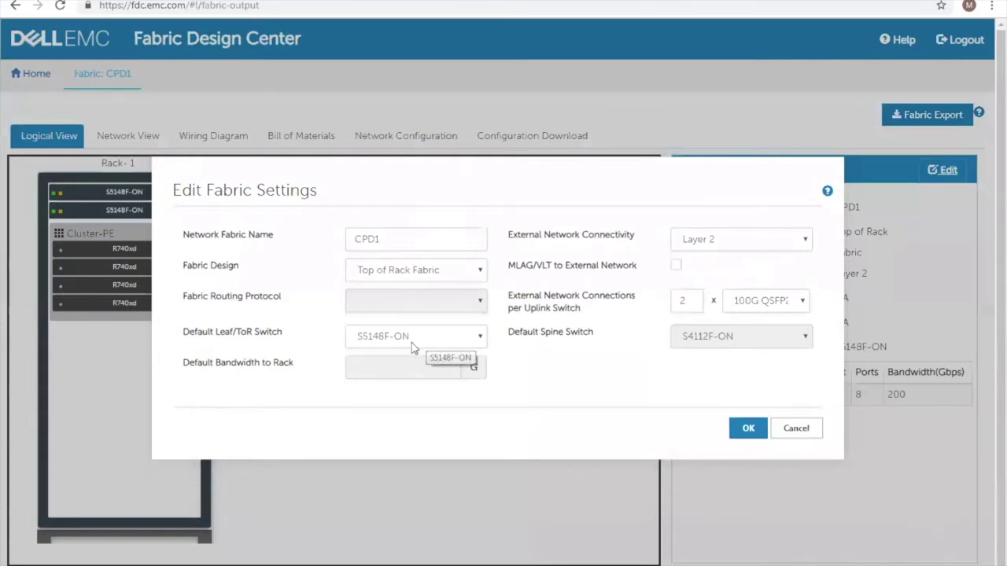
click(423, 343)
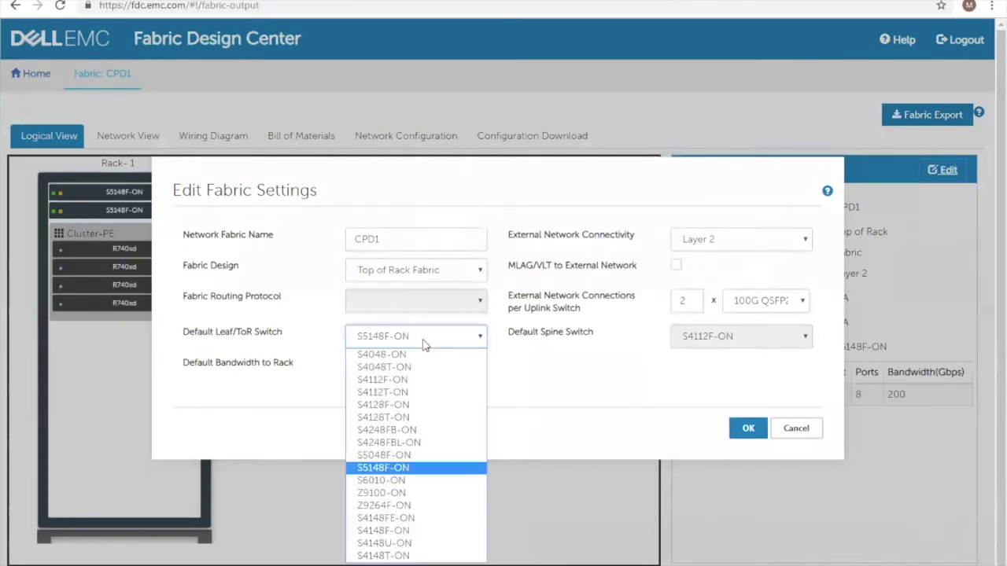
click(412, 392)
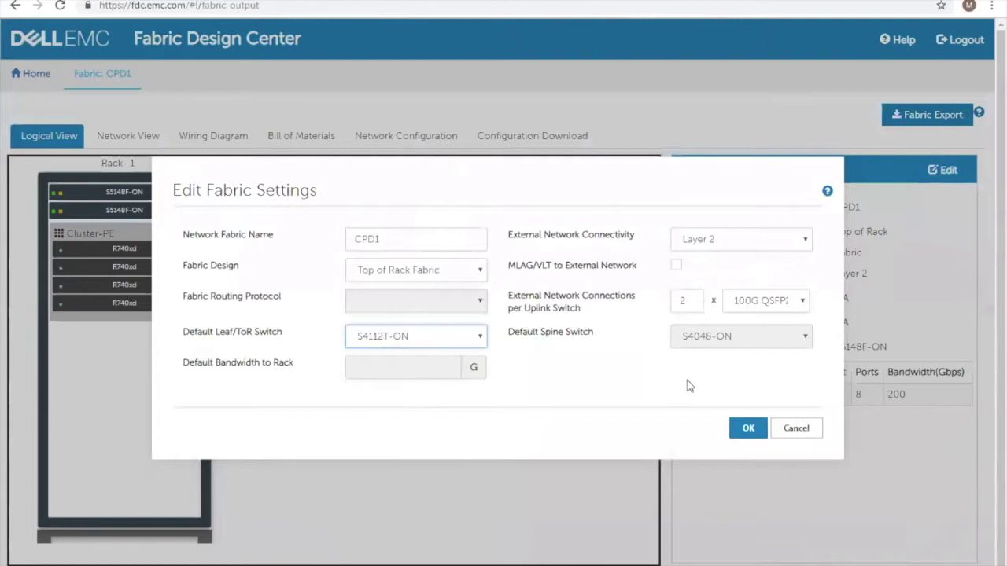
click(761, 439)
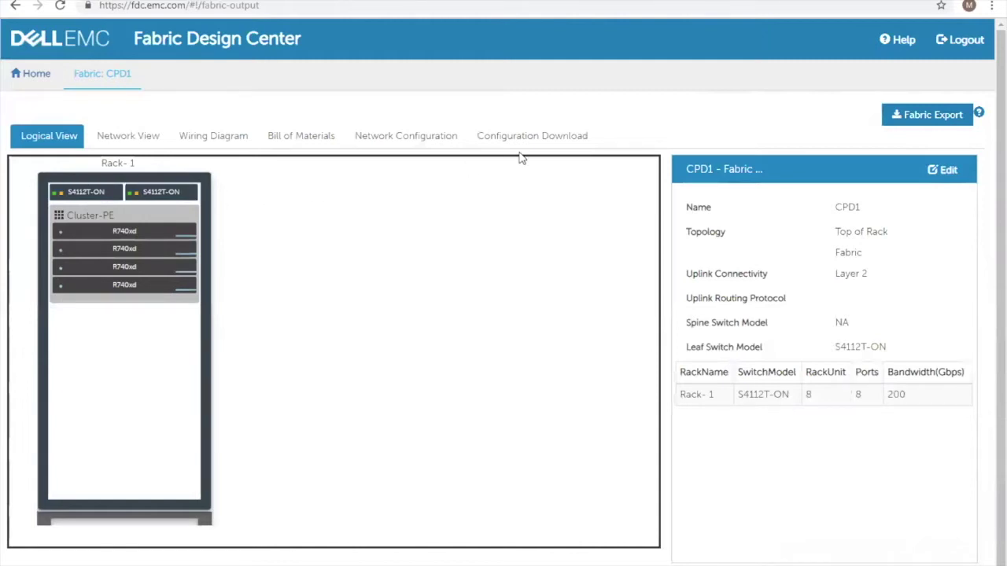
Step: Review the CPD1 fabric's bill of materials for top-of-rack, external connectivity and out-of-band management items
click(289, 137)
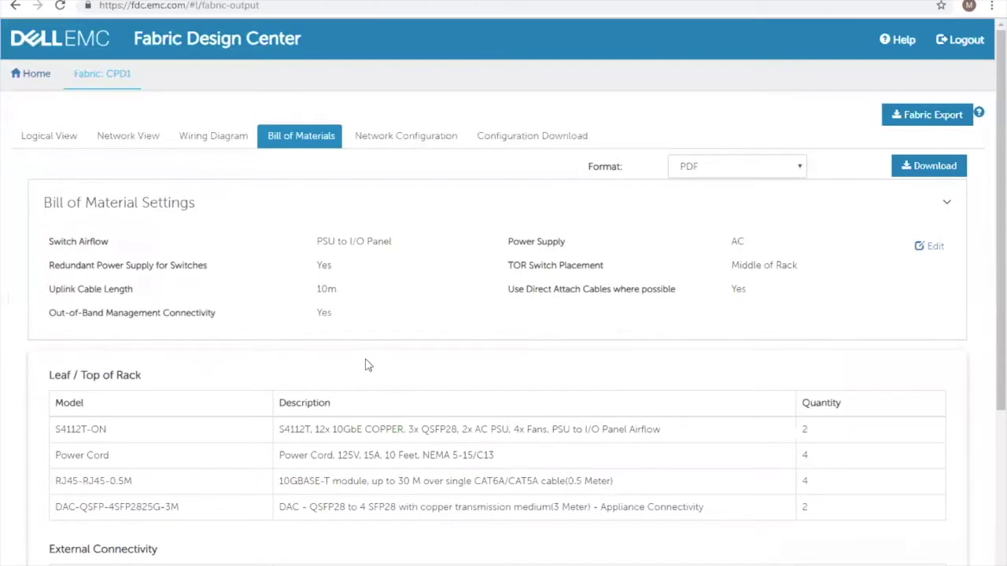
scroll(248, 358, down, 3)
scroll(513, 340, down, 2)
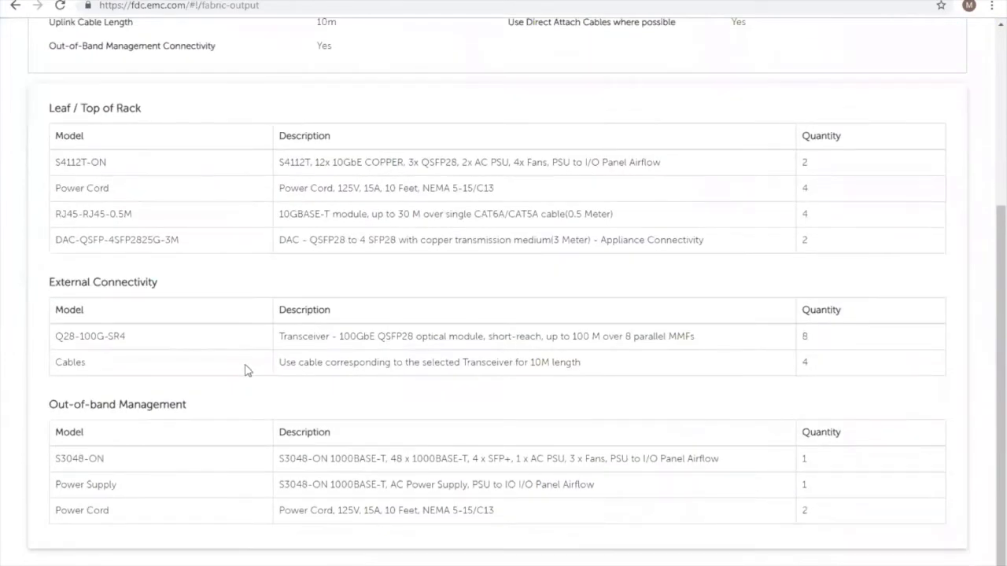
scroll(303, 342, up, 1)
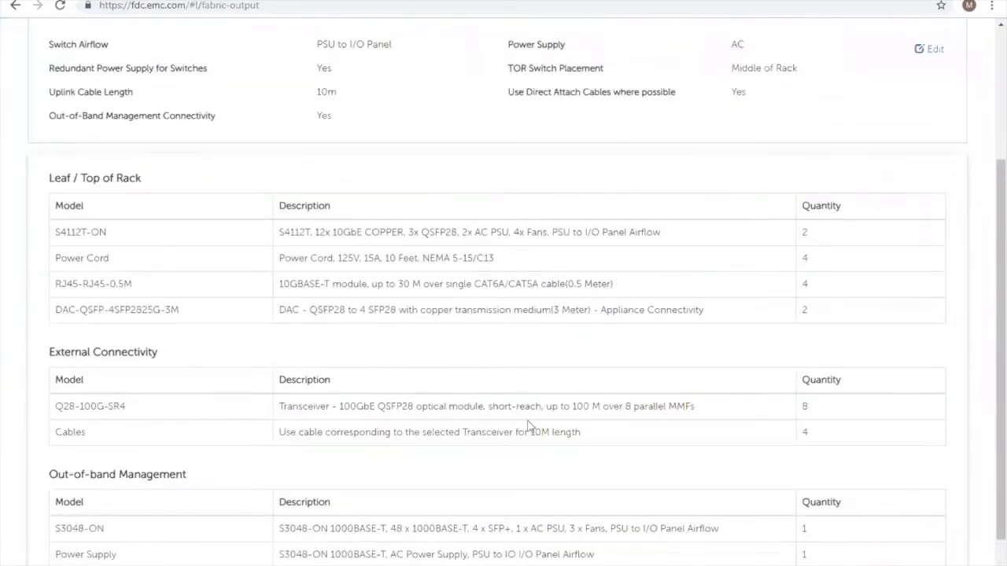
scroll(529, 425, up, 3)
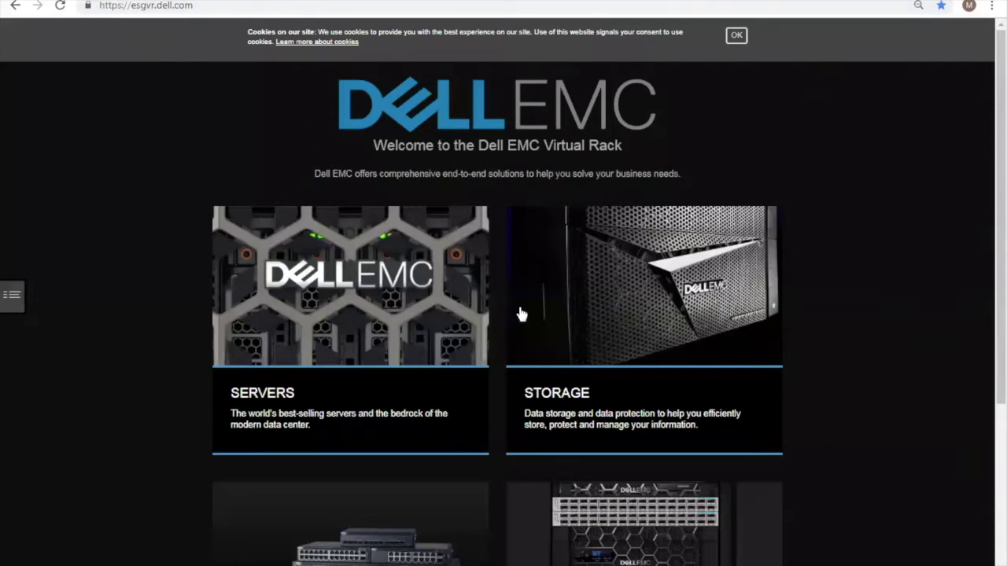
Step: Switch to the Dell EMC Virtual Rack site and view the campus networking N4000 Series switches
scroll(519, 315, down, 2)
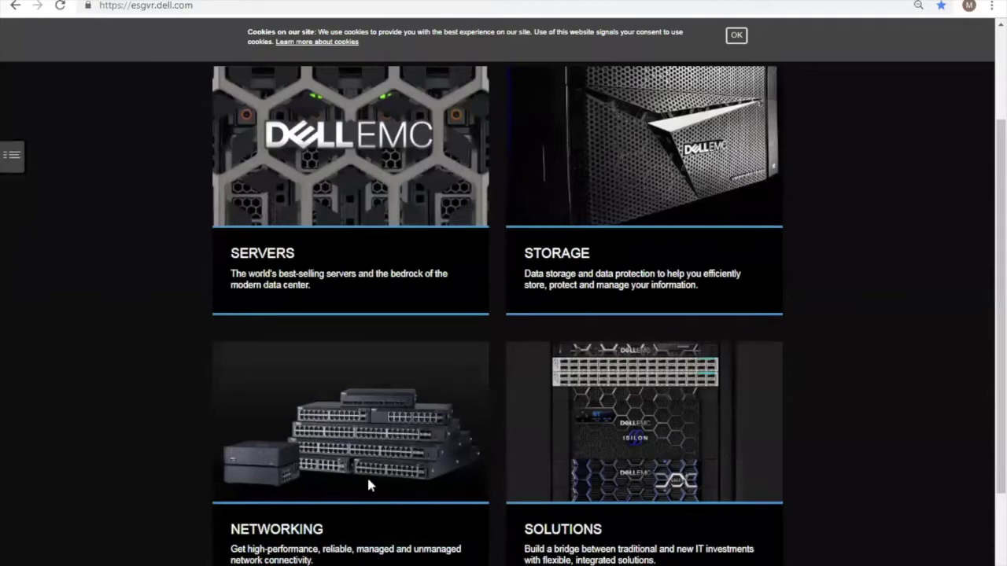
click(375, 491)
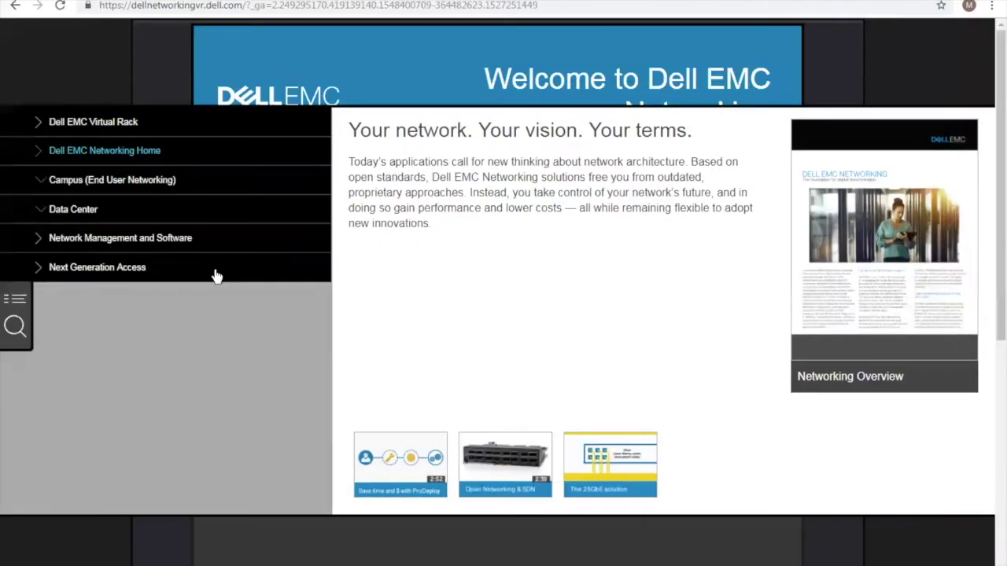
click(110, 187)
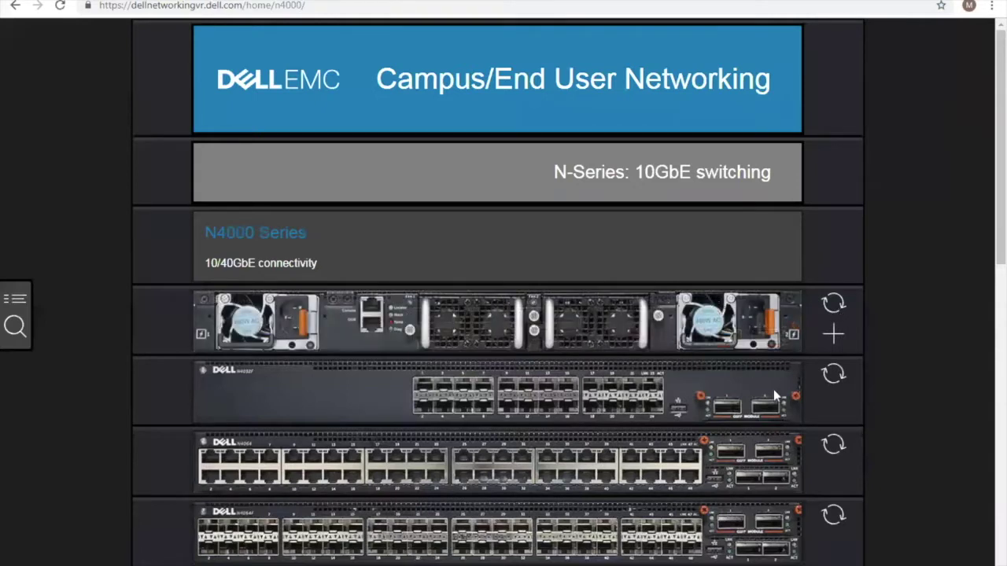
scroll(728, 488, down, 1)
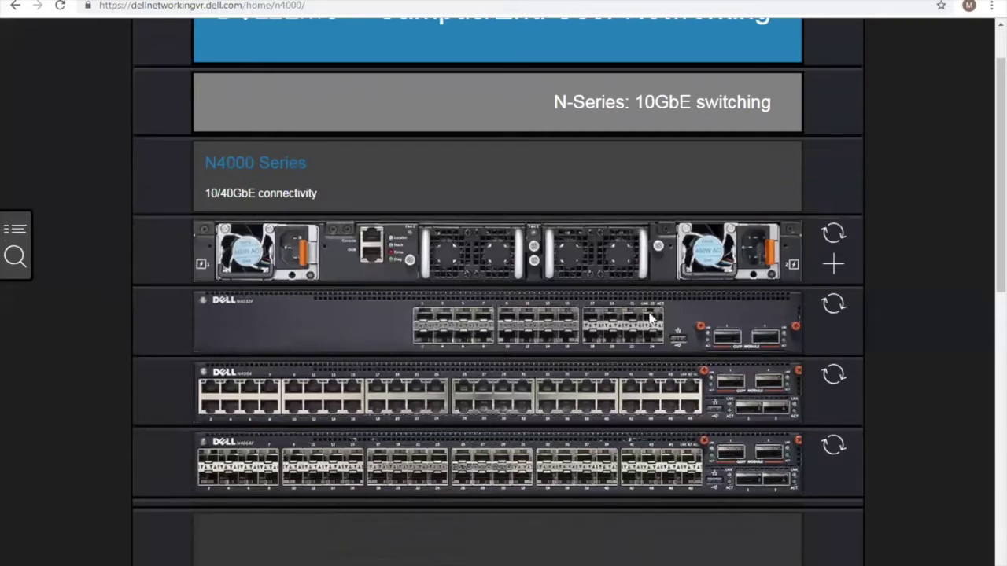
scroll(652, 318, up, 1)
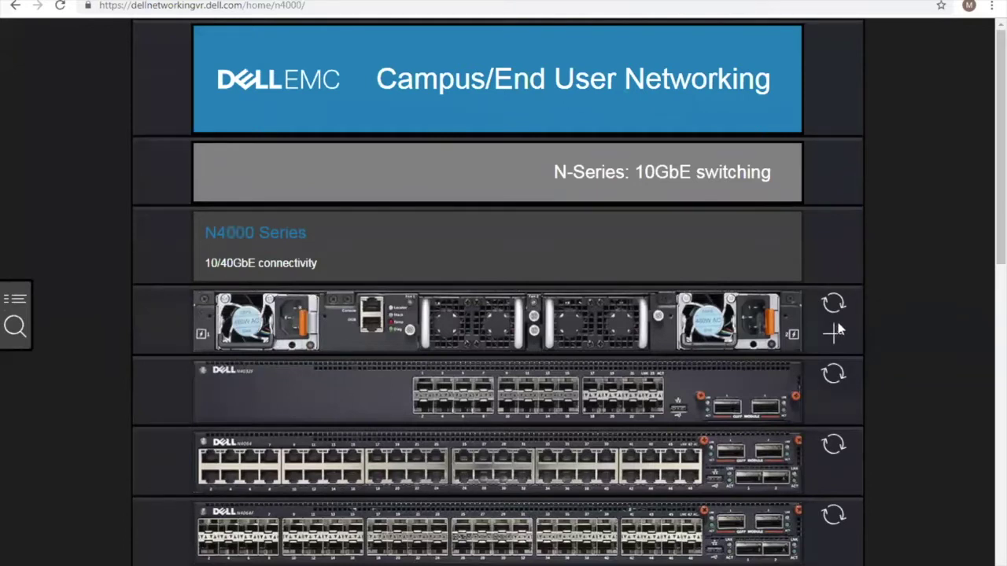
Step: Open the N4000 Series details and examine the technical specifications of its models
click(836, 330)
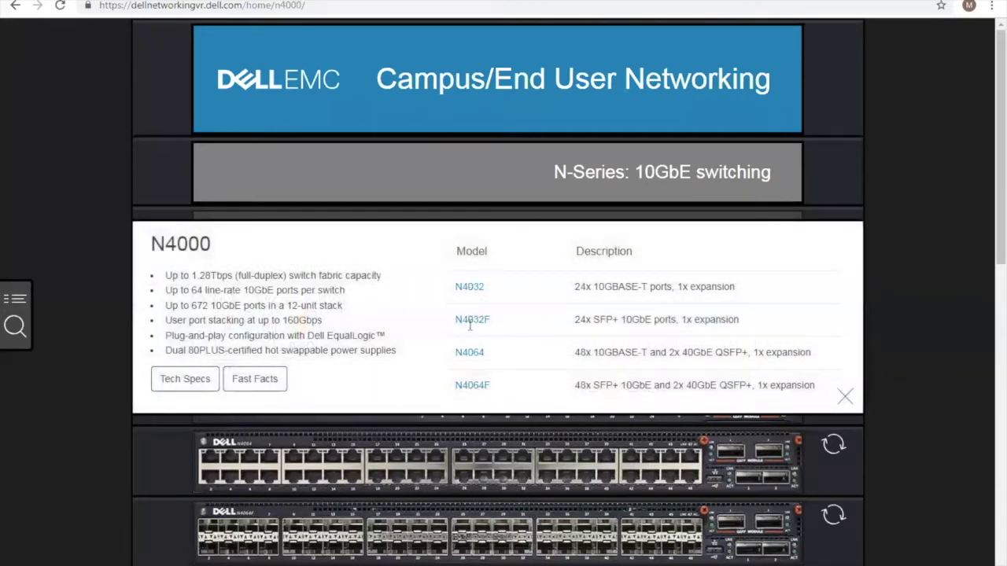
click(178, 389)
scroll(387, 220, down, 3)
scroll(388, 228, up, 3)
scroll(310, 138, down, 2)
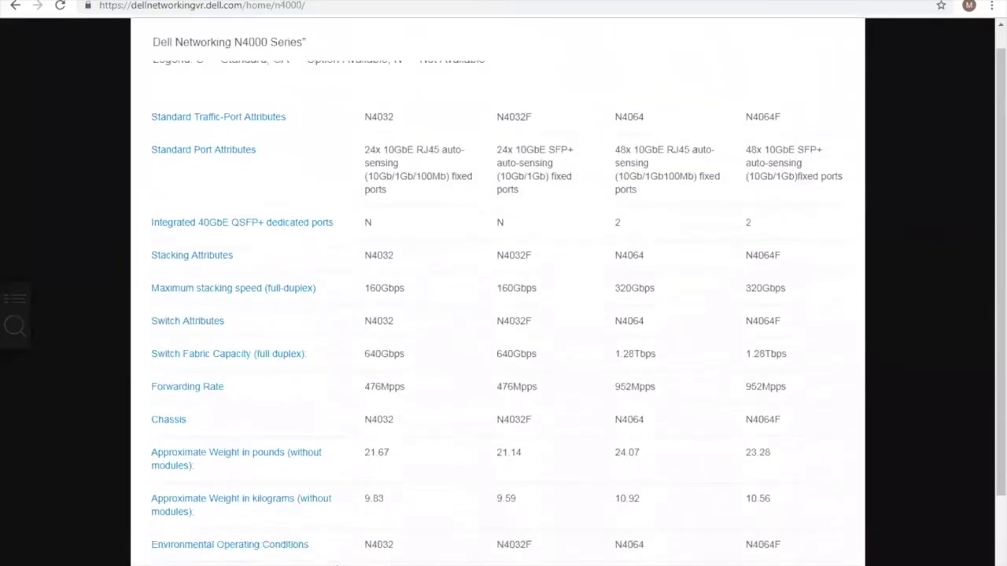
click(142, 559)
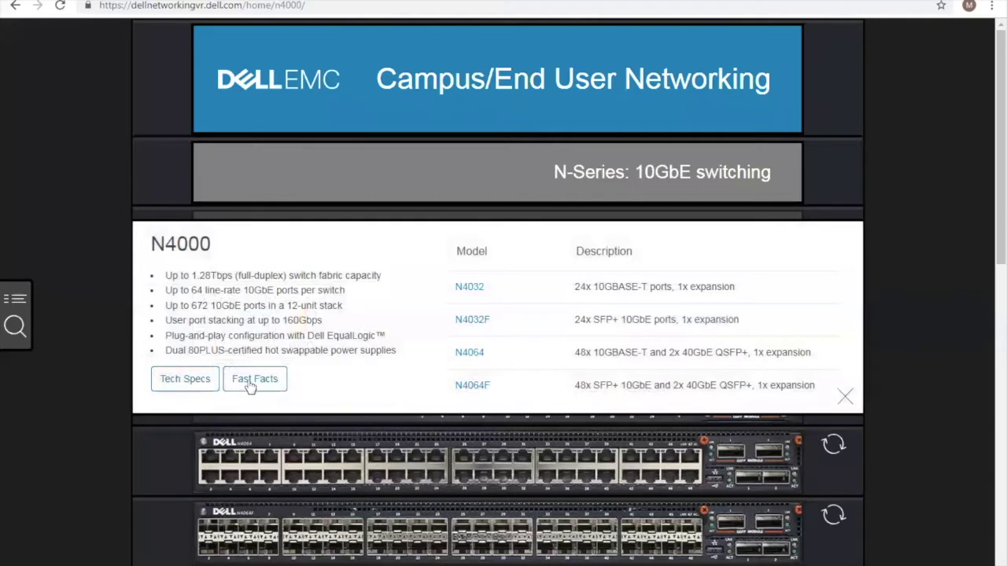
Step: Read the fast facts for the N4000 Series and close its details
click(248, 381)
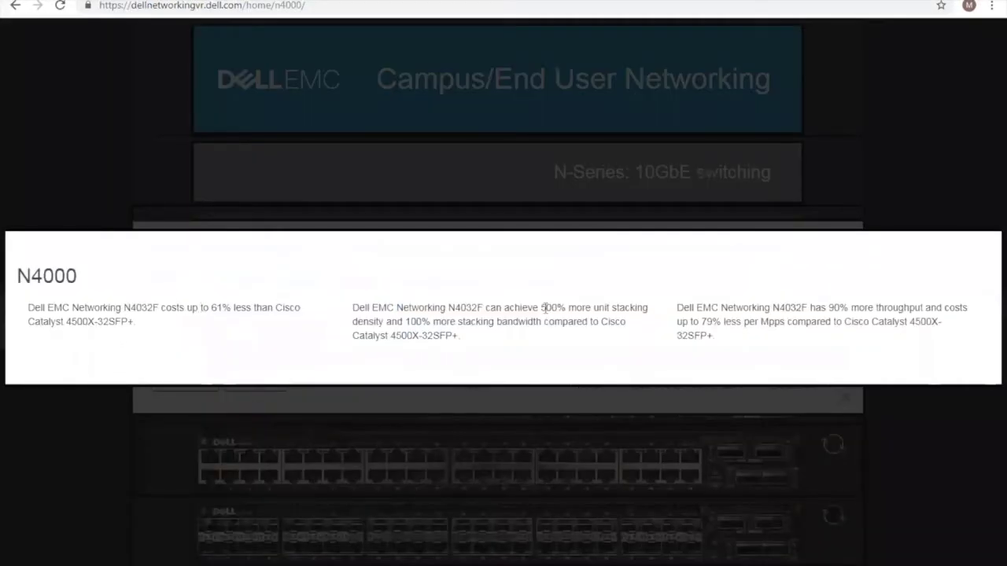
click(115, 408)
click(844, 398)
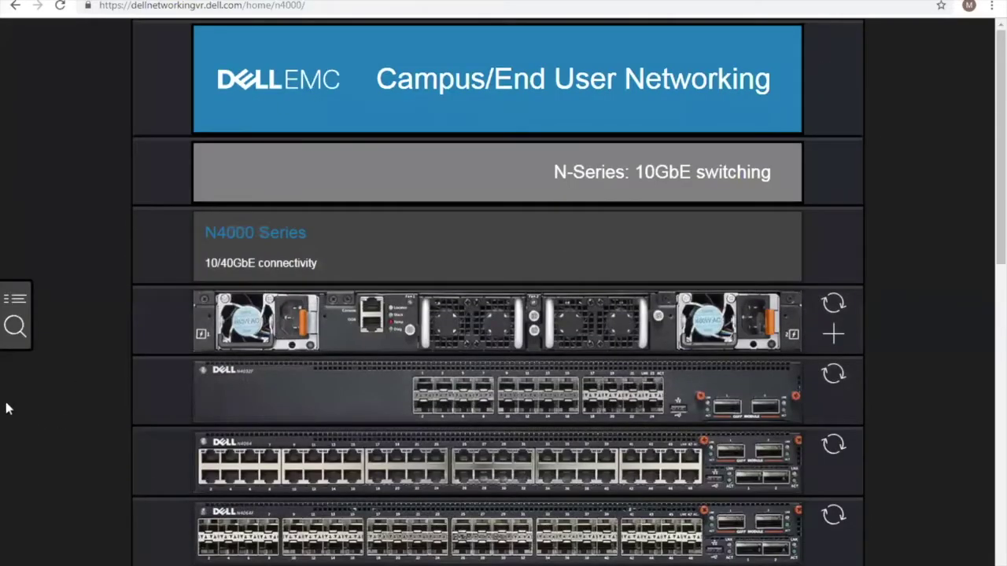
Step: Open the data center S-Series 1-10G fixed port switches and look through the listed models
click(16, 299)
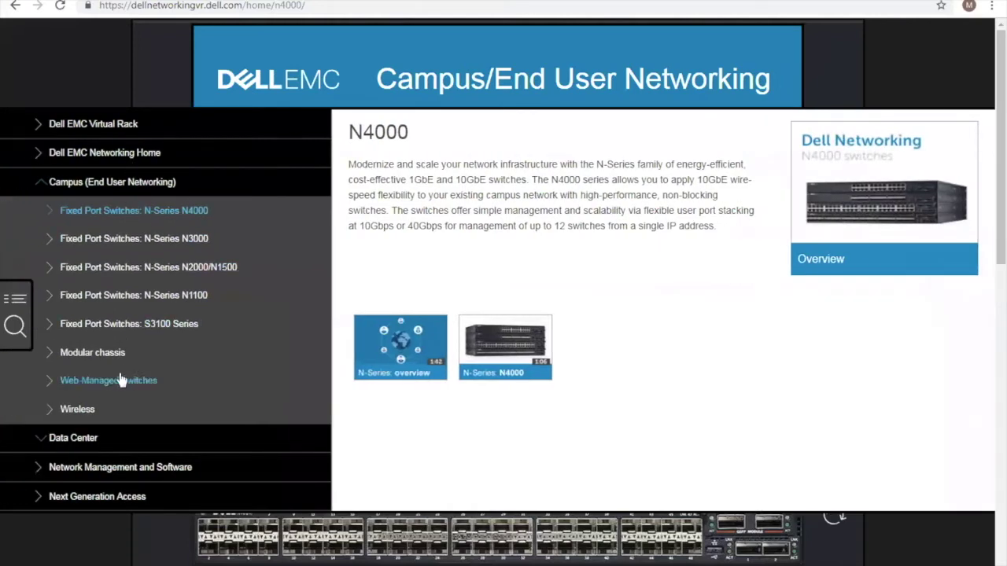
click(100, 442)
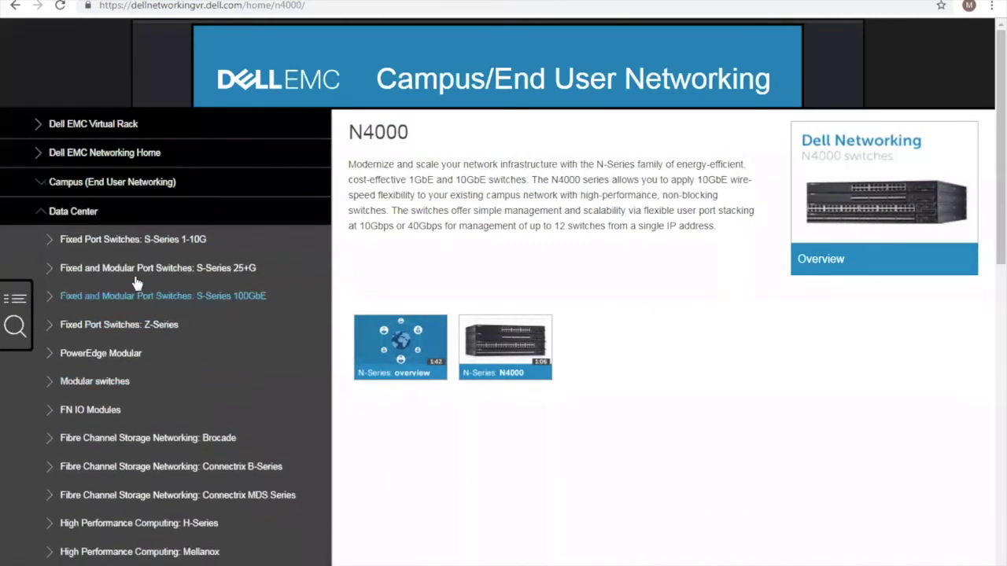
click(153, 243)
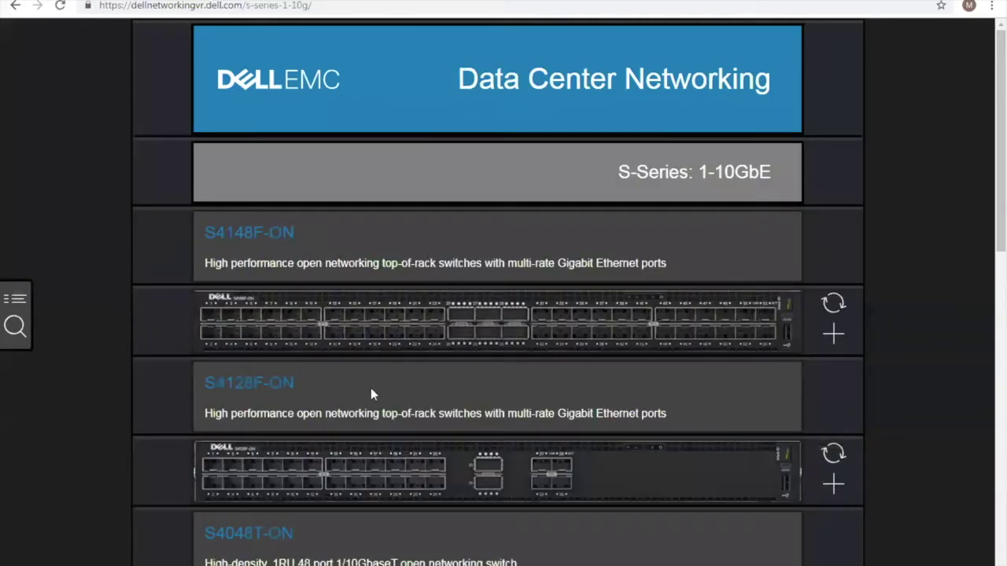
scroll(370, 387, down, 2)
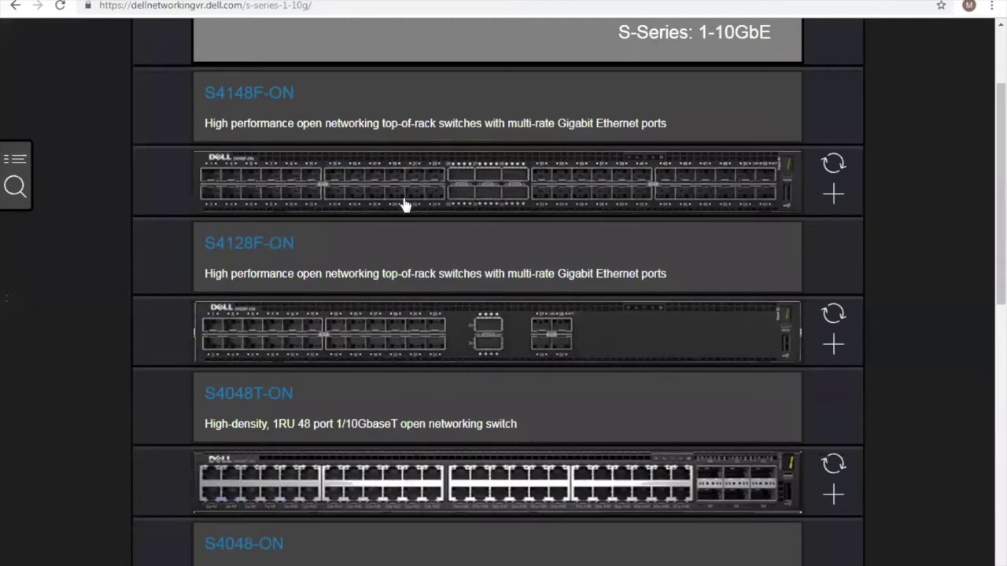
scroll(535, 556, down, 3)
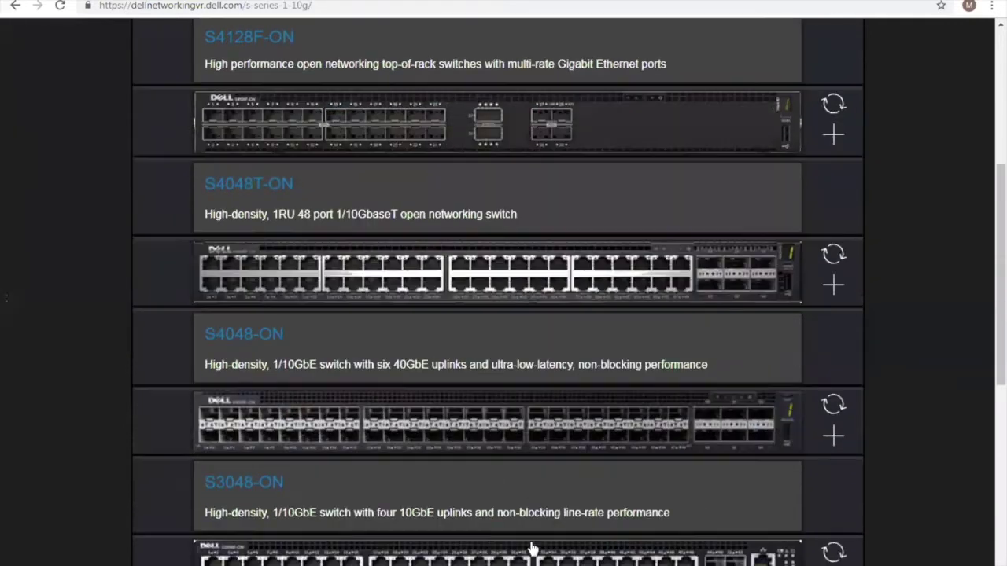
scroll(402, 495, down, 2)
scroll(403, 496, up, 4)
scroll(402, 501, up, 3)
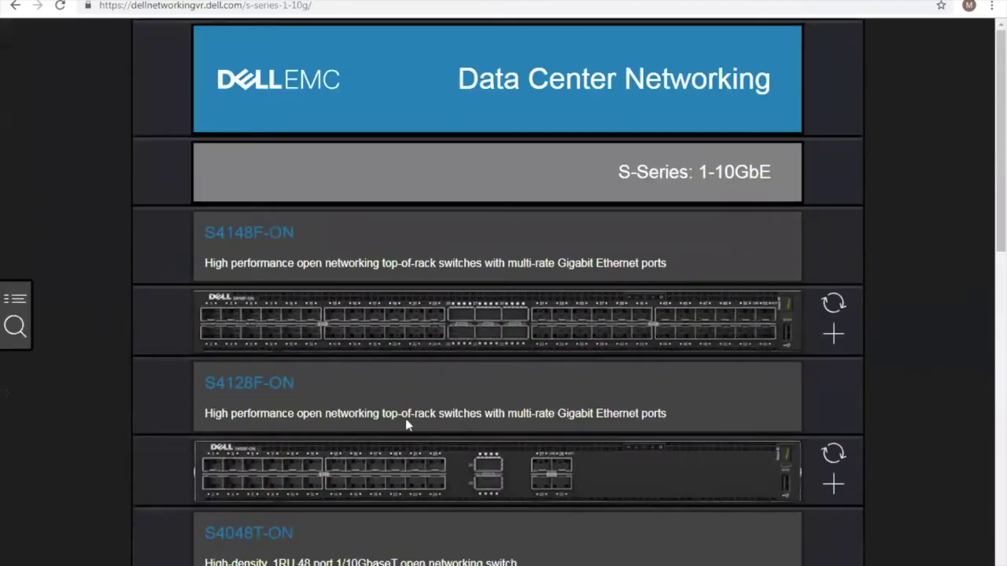